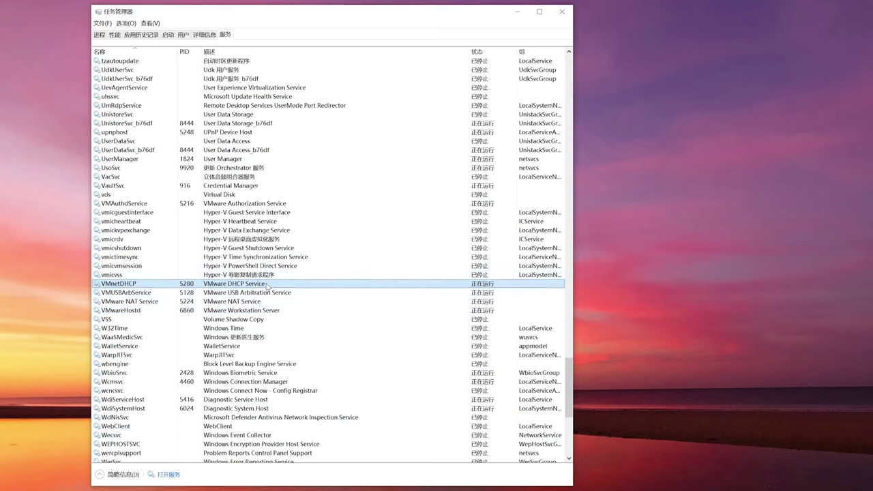
Stop the selected VMware DHCP, USB, NAT and Workstation Server services
right_click(187, 283)
left_click(208, 295)
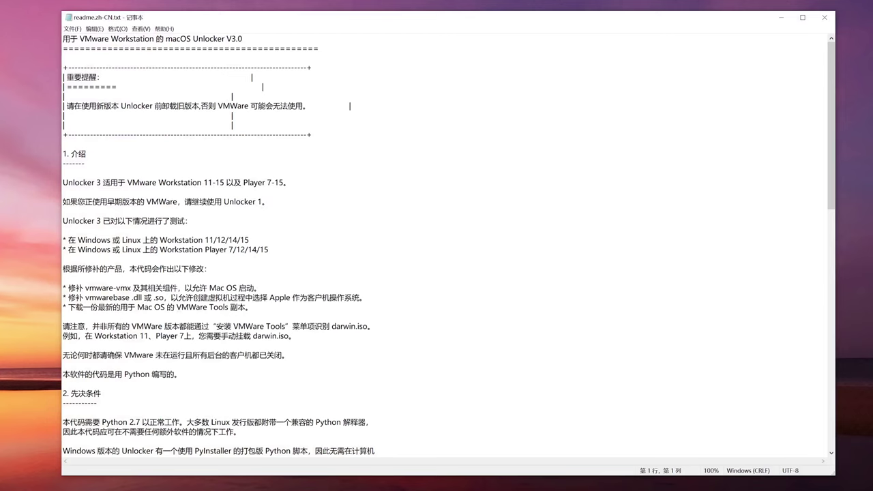
Close the readme, run win-install.cmd as administrator, and open the new tools folder
left_click(824, 18)
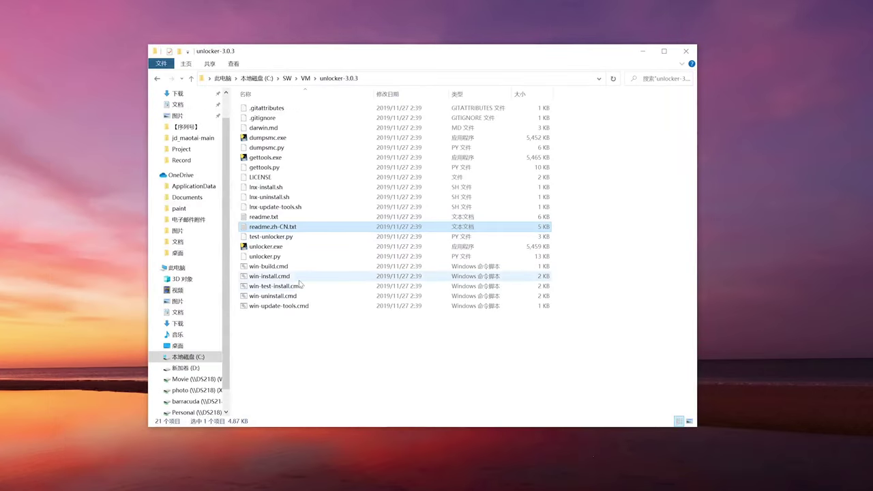
left_click(271, 277)
right_click(295, 277)
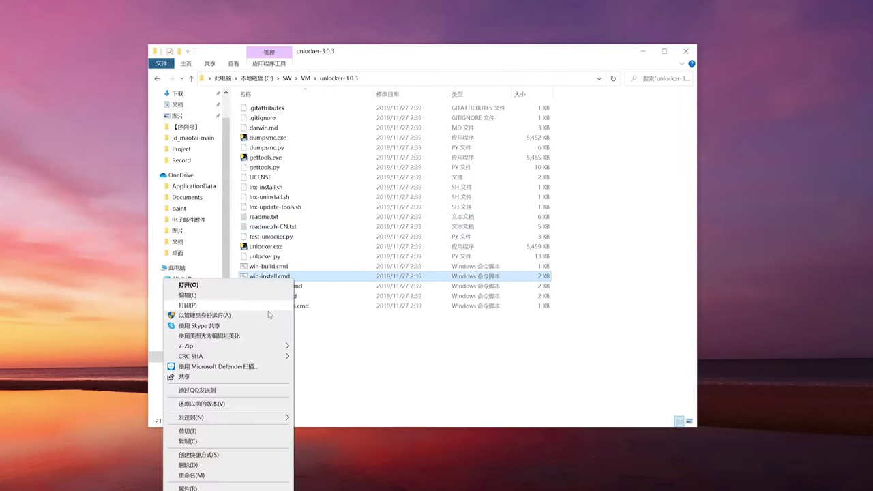
left_click(263, 315)
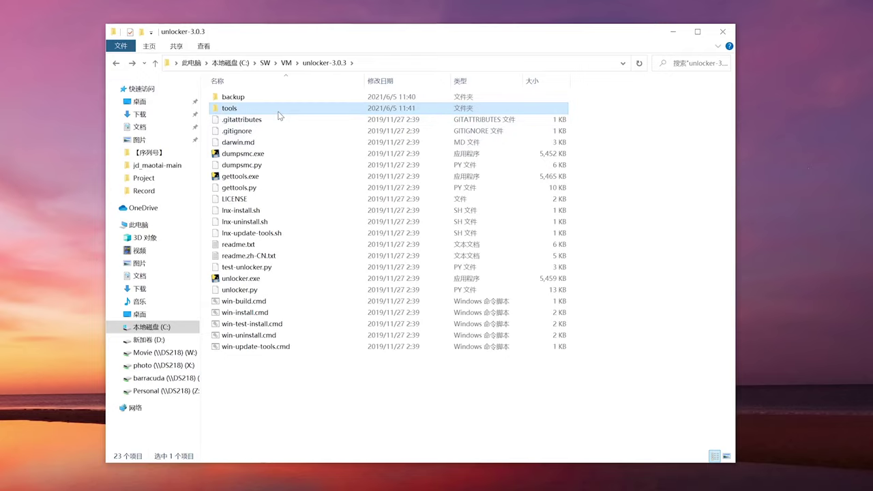
double_click(280, 109)
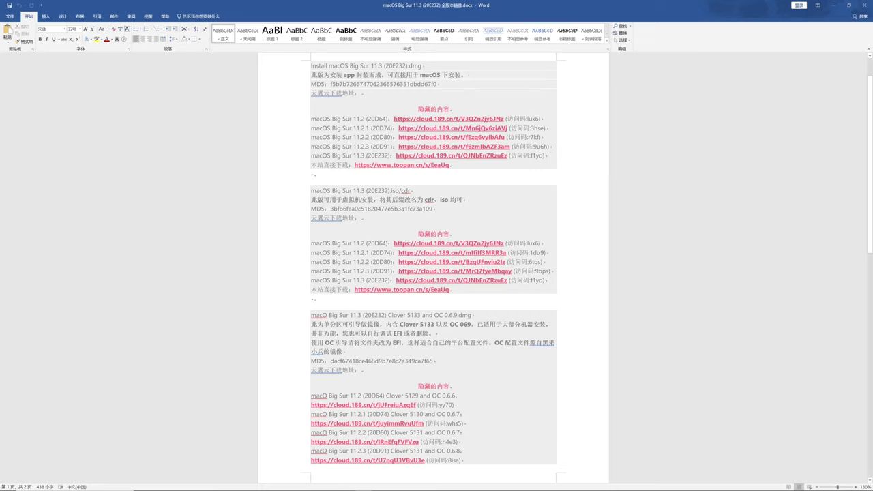
Tick macOS Big Sur 11.3 (20E232).iso on the 天翼云盘 share page in Chrome
key("alt+Tab")
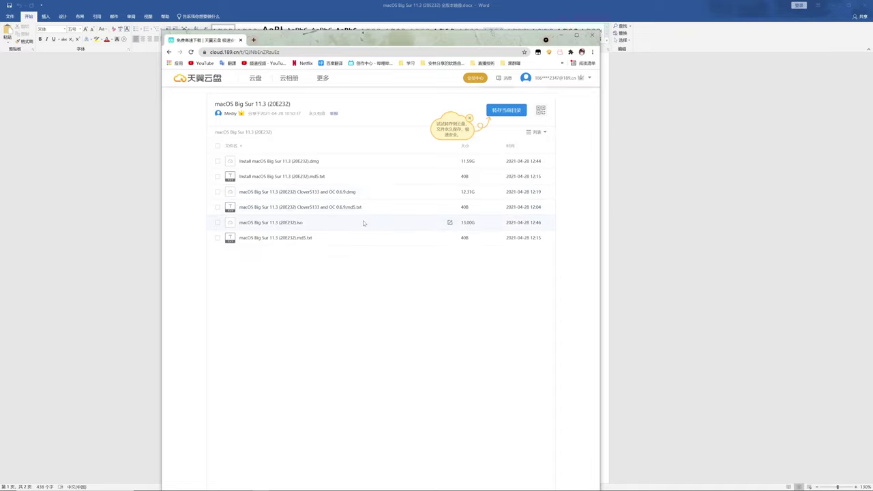
left_click(218, 223)
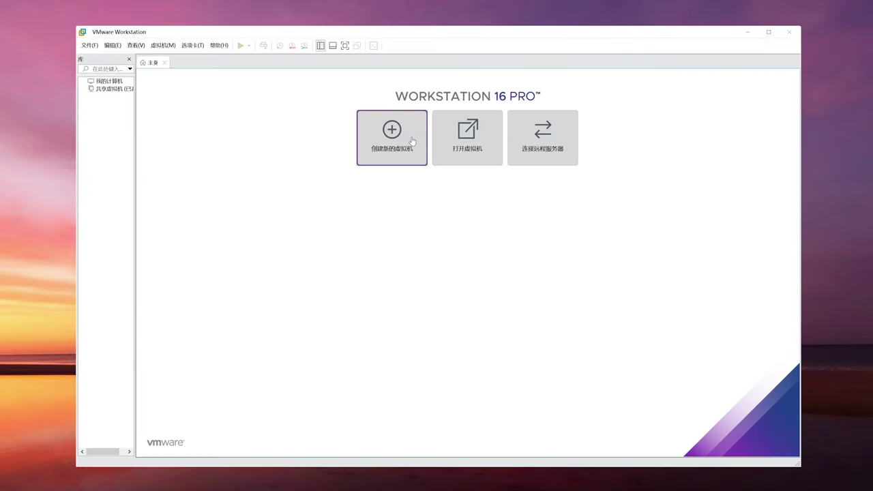
Start a custom new VM, installing the OS later, as Apple macOS 11.1 named macOS 11.1
left_click(414, 159)
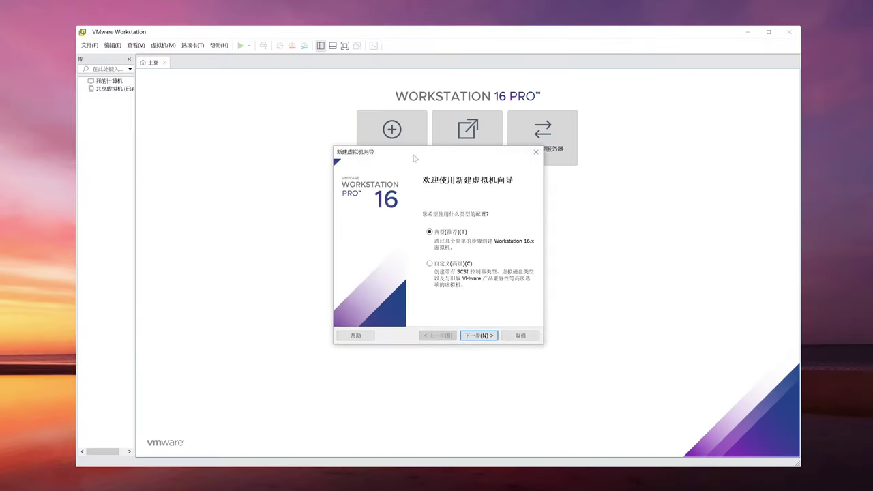
left_click(476, 335)
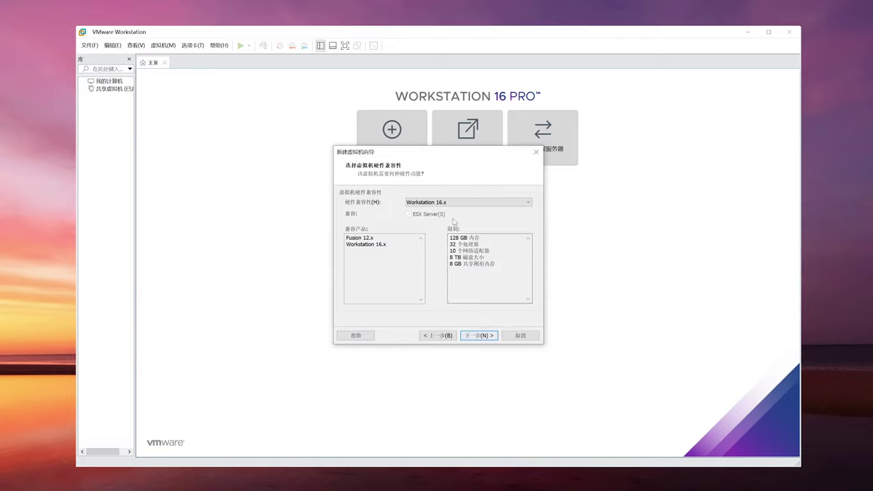
left_click(476, 335)
left_click(386, 296)
left_click(477, 335)
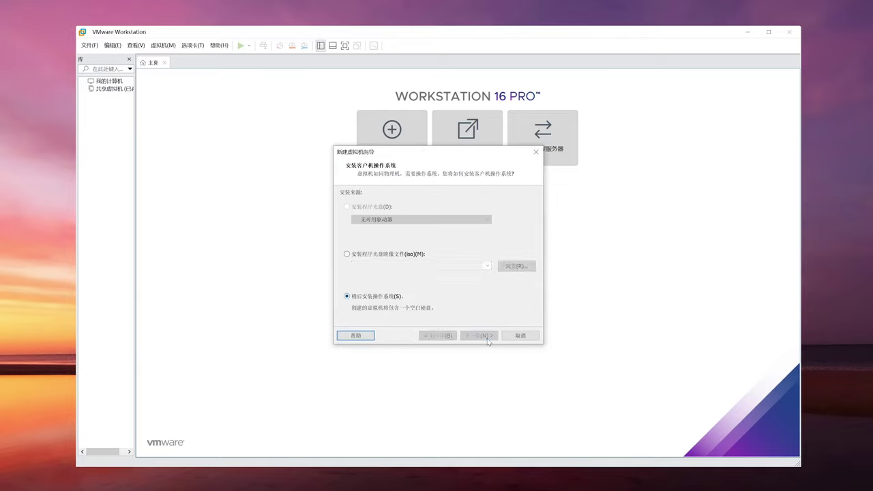
left_click(371, 222)
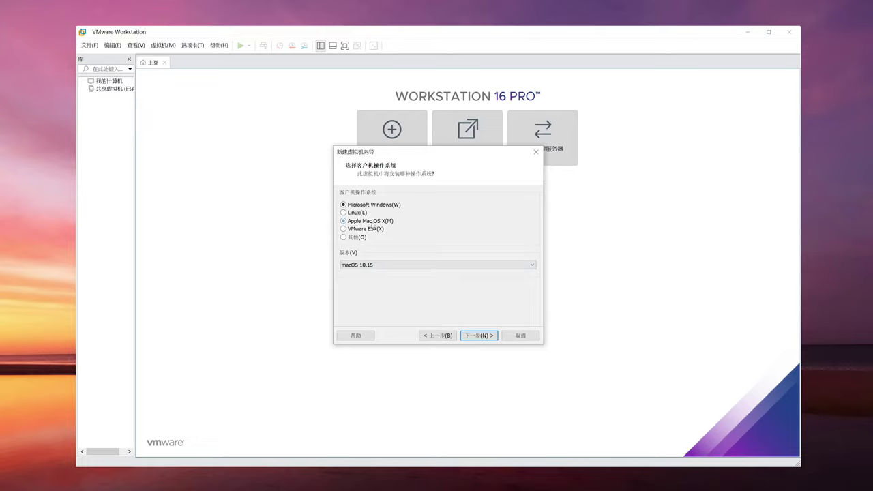
left_click(409, 264)
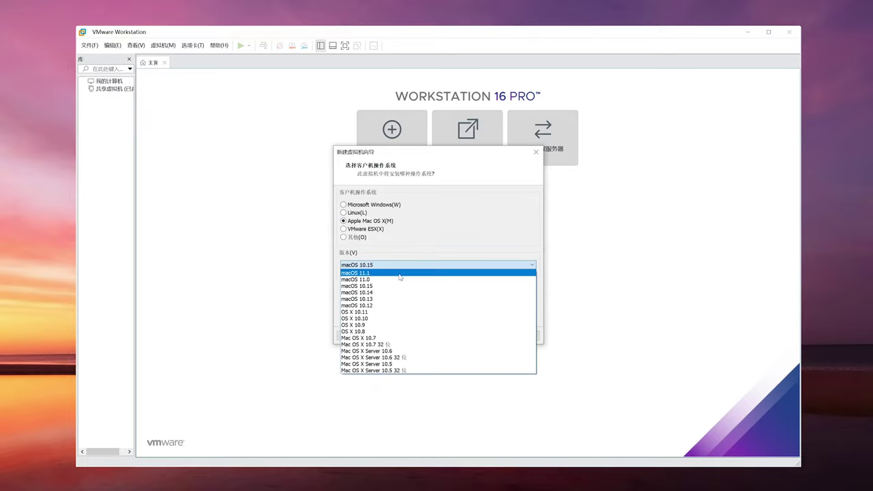
left_click(400, 273)
left_click(478, 335)
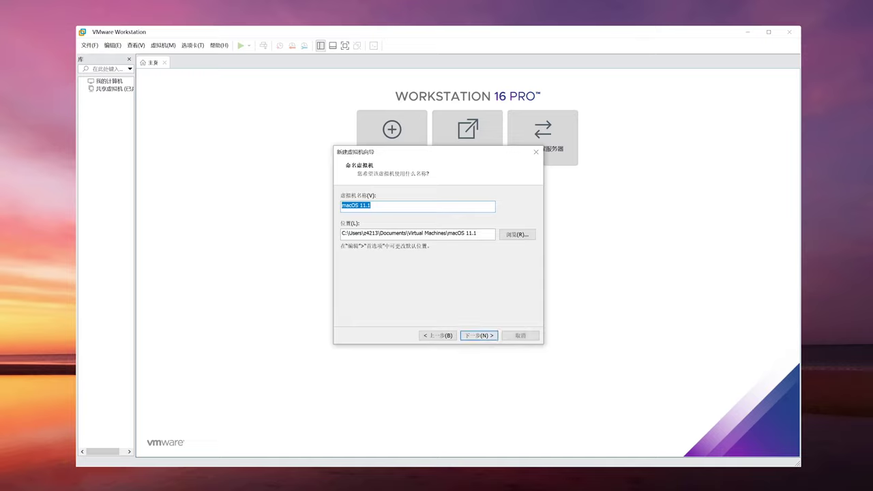
left_click(477, 337)
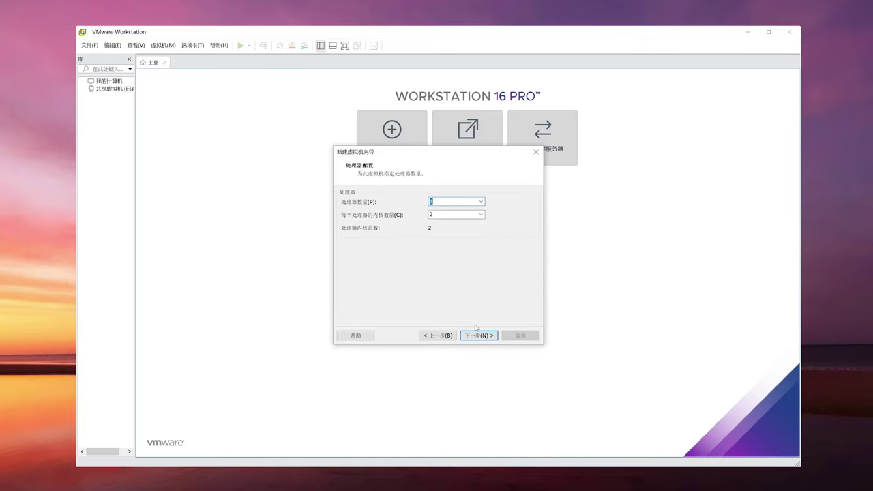
Give the VM 1 processor with 8 cores and 16384 MB of memory
left_click(479, 202)
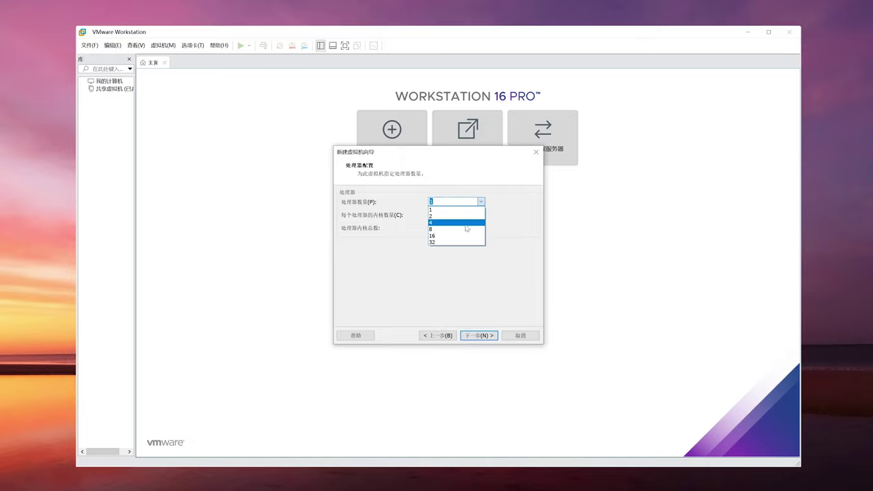
left_click(469, 215)
left_click(455, 254)
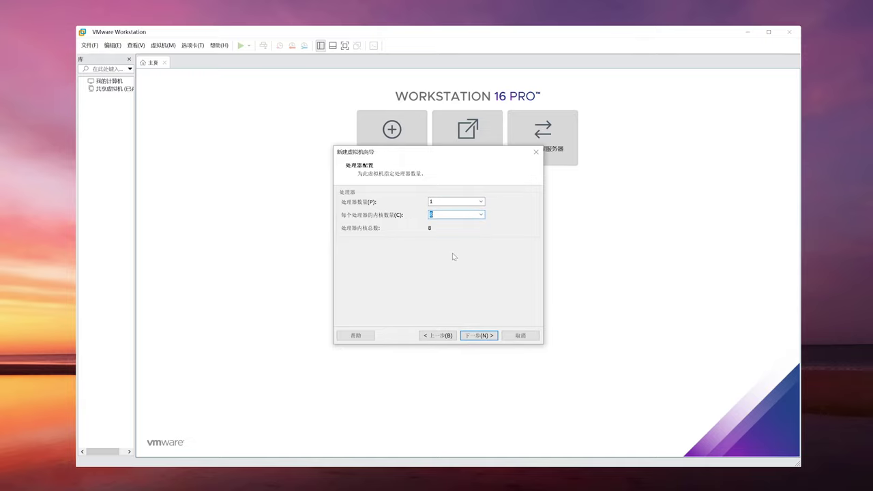
left_click(479, 335)
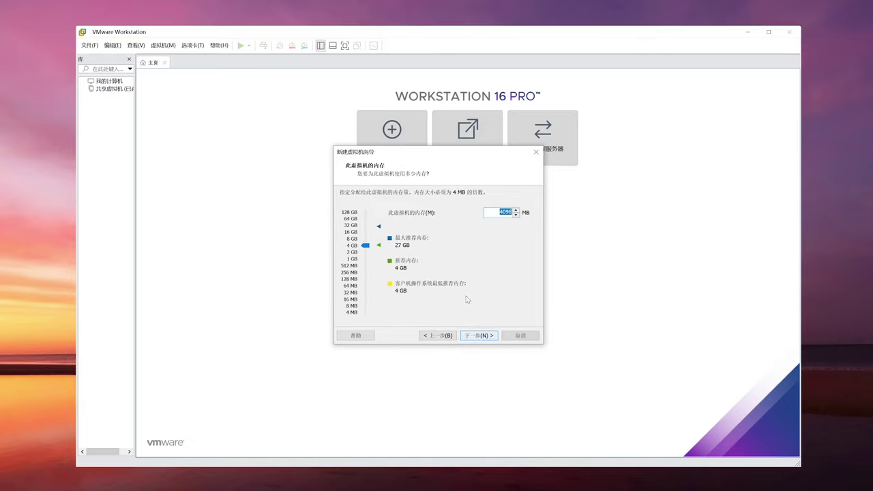
left_click_drag(374, 251, 368, 231)
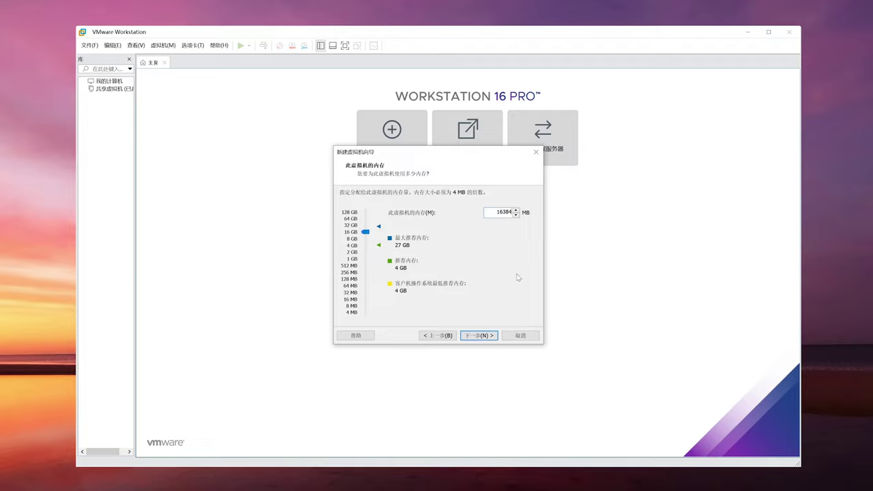
left_click(477, 335)
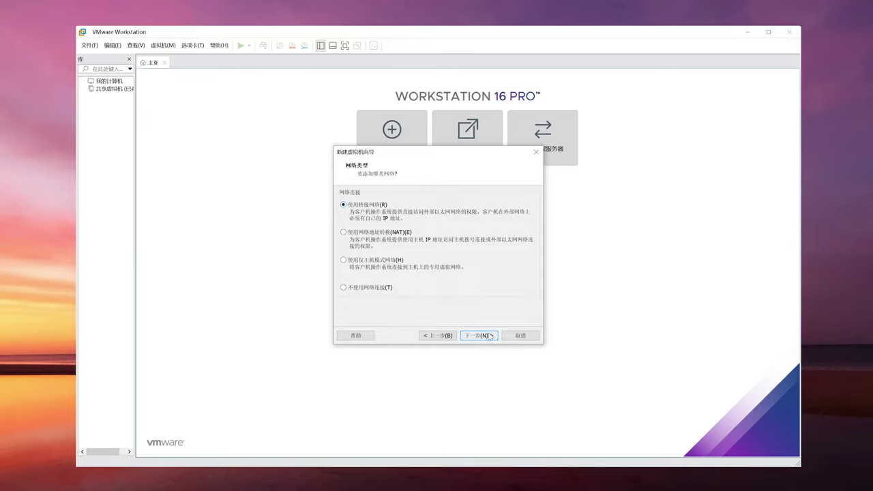
Keep bridged networking and an NVMe controller, and create a new 100 GB virtual disk
left_click(489, 332)
key("Return")
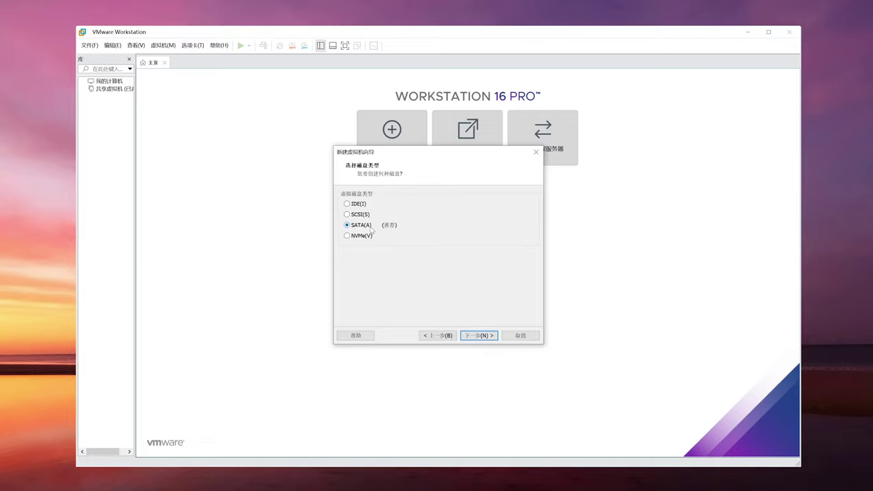
left_click(480, 334)
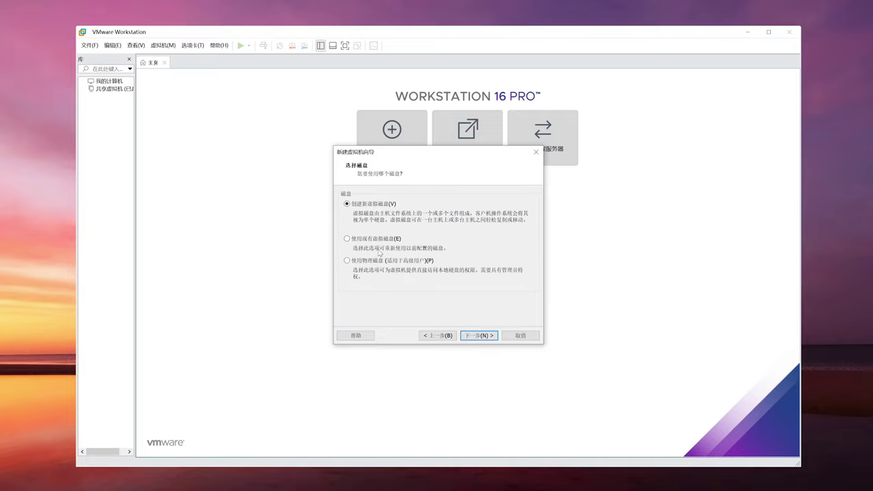
left_click(477, 335)
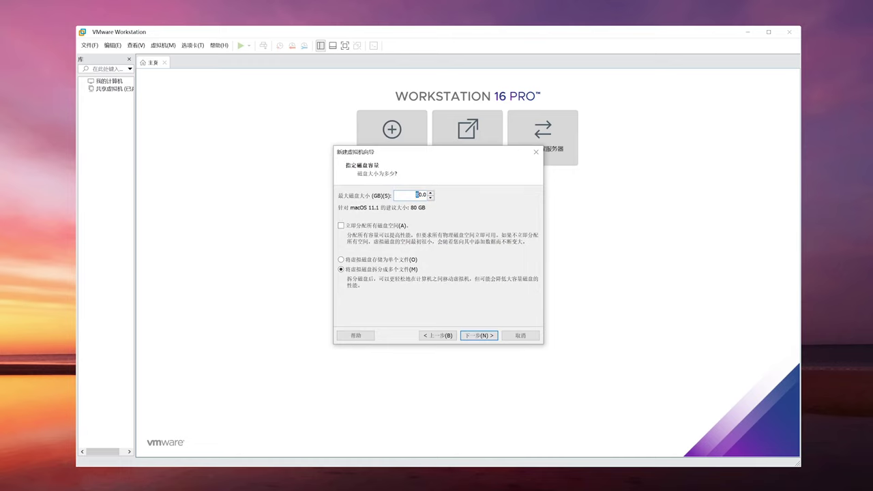
type("1")
key("super+e")
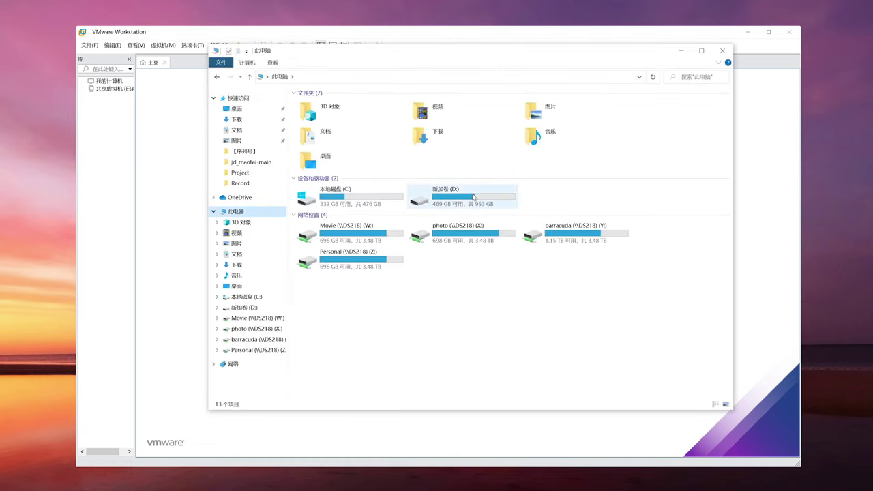
left_click(722, 50)
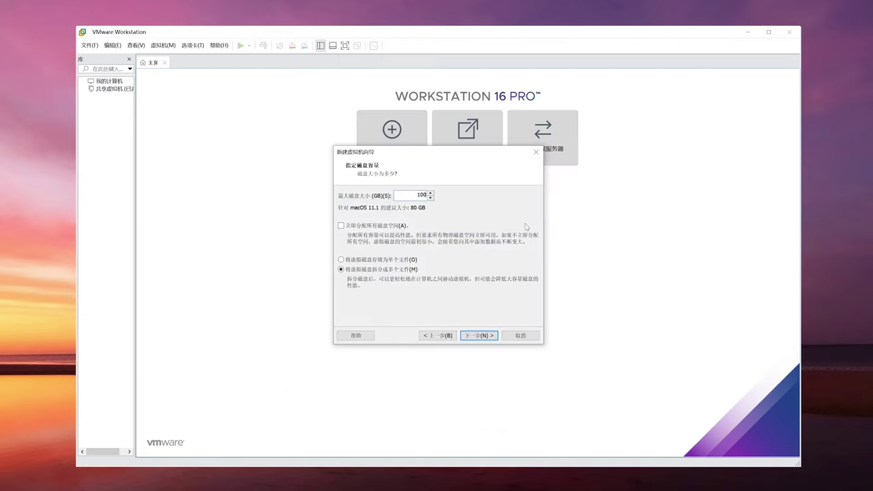
left_click(477, 336)
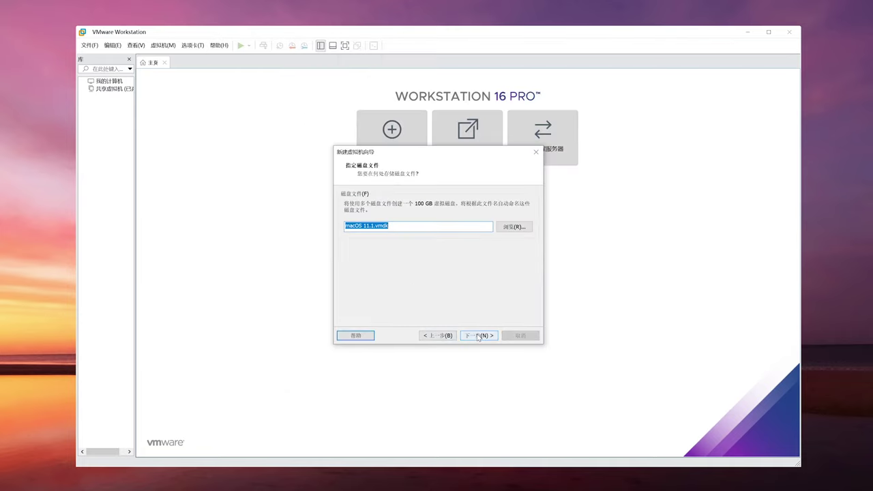
Store the disk file as D:\Macos\macOS 11.1.vmdk and finish creating the VM
left_click(514, 226)
left_click(372, 308)
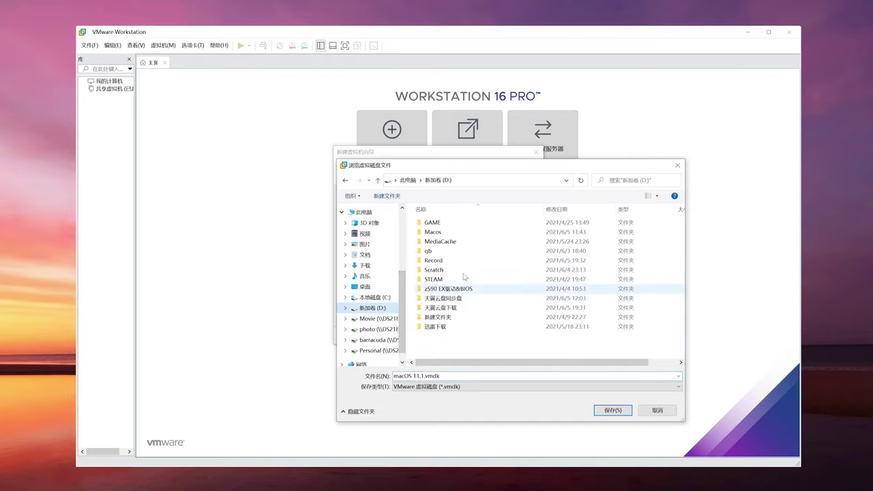
double_click(440, 232)
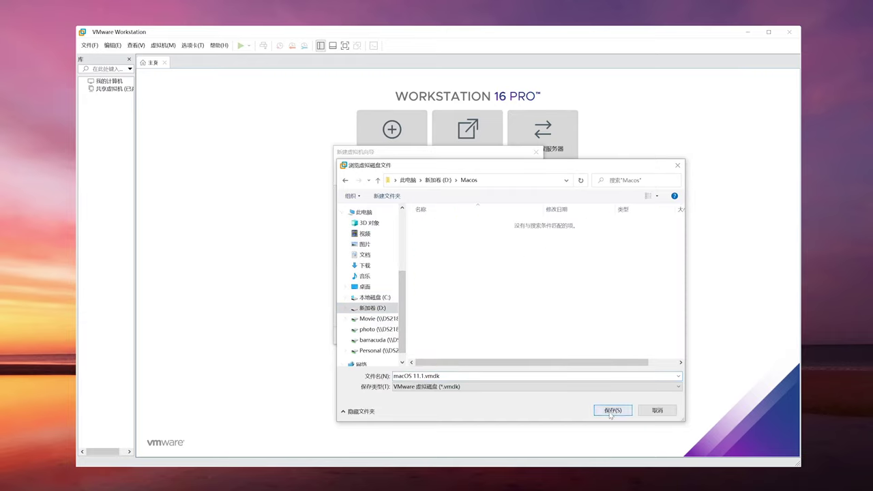
left_click(612, 410)
left_click(491, 336)
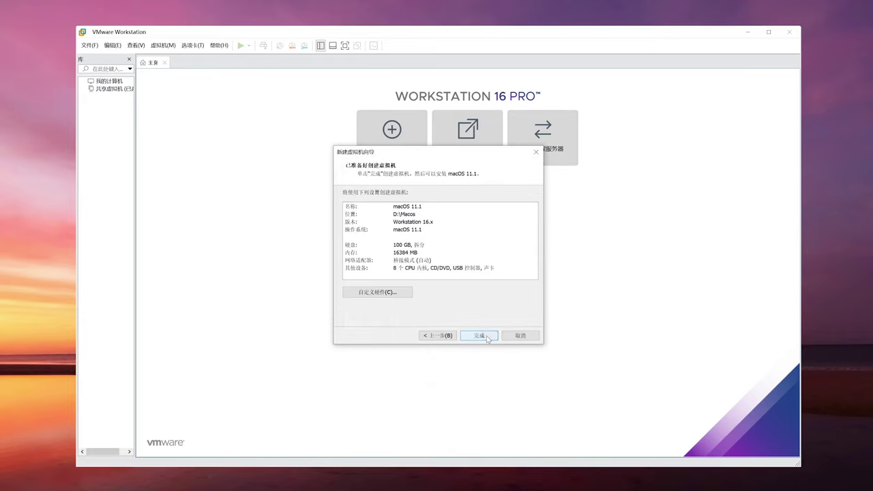
left_click(489, 336)
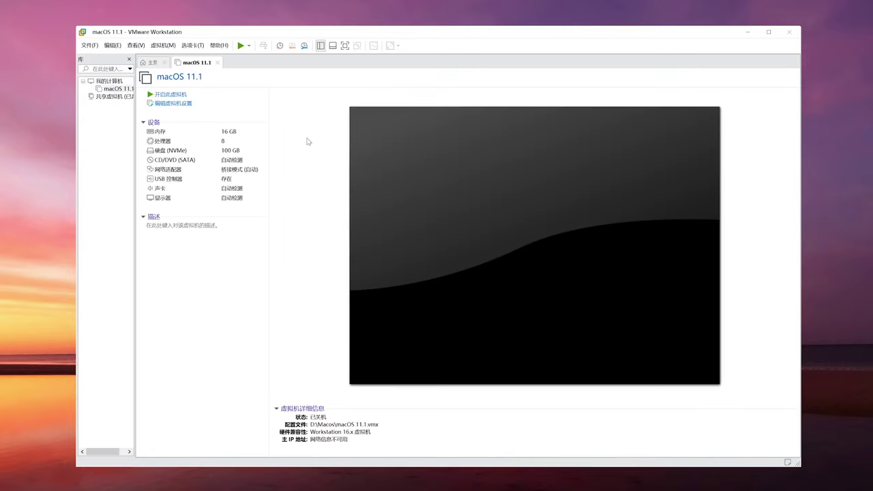
Point the CD/DVD (SATA) drive at D:\macOS Big Sur 11.3 (20E232).iso in VM Settings
left_click(181, 104)
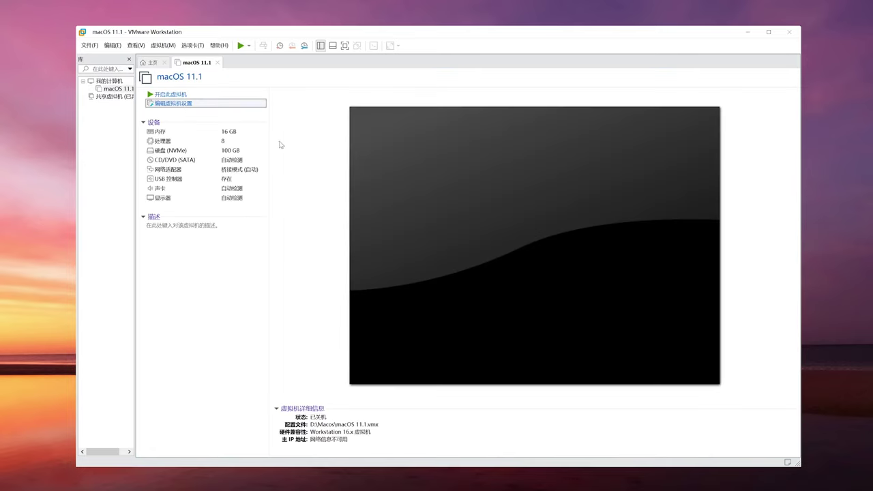
left_click(319, 129)
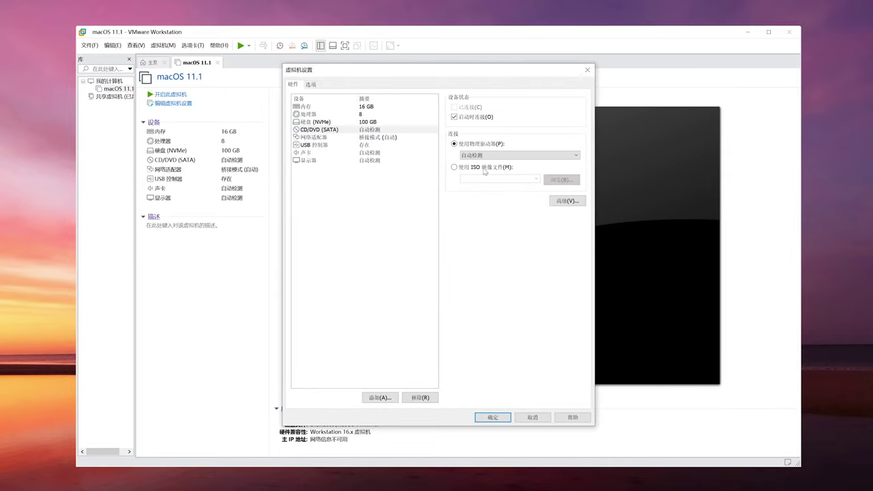
left_click(477, 167)
left_click(560, 180)
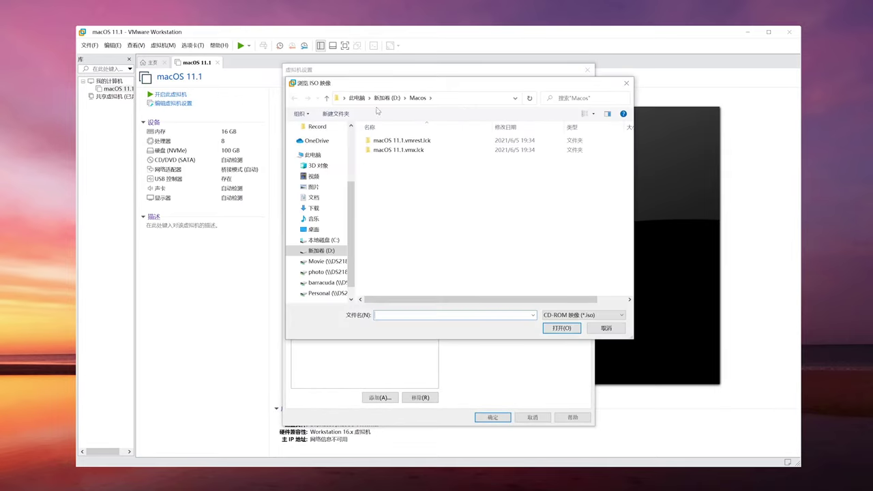
left_click(380, 97)
left_click(416, 254)
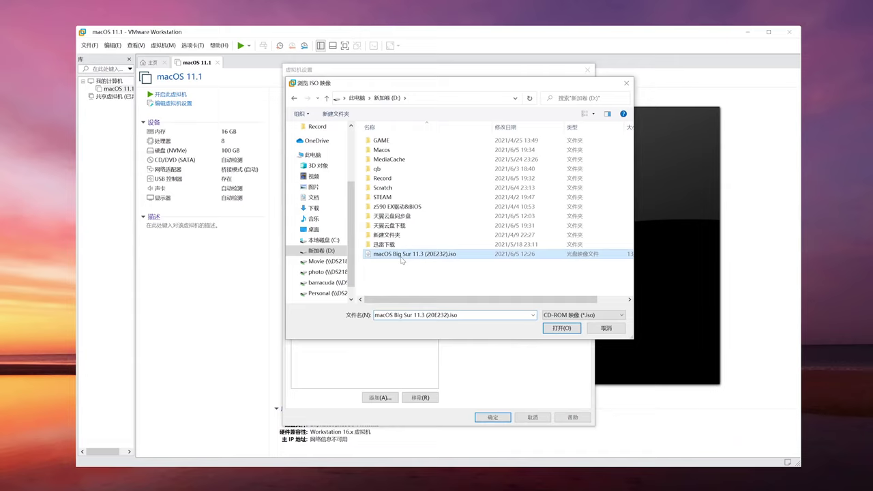
left_click(562, 328)
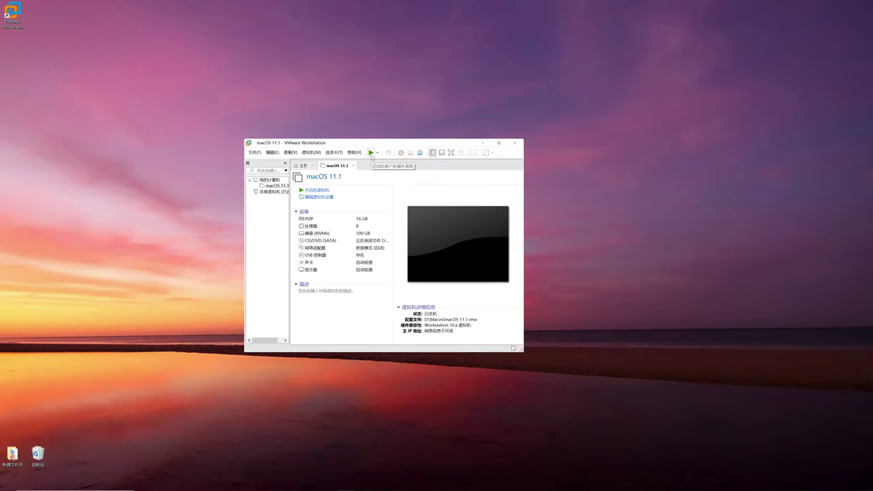
Power on the macOS 11.1 VM in full screen and choose 简体中文 as the language
left_click(370, 153)
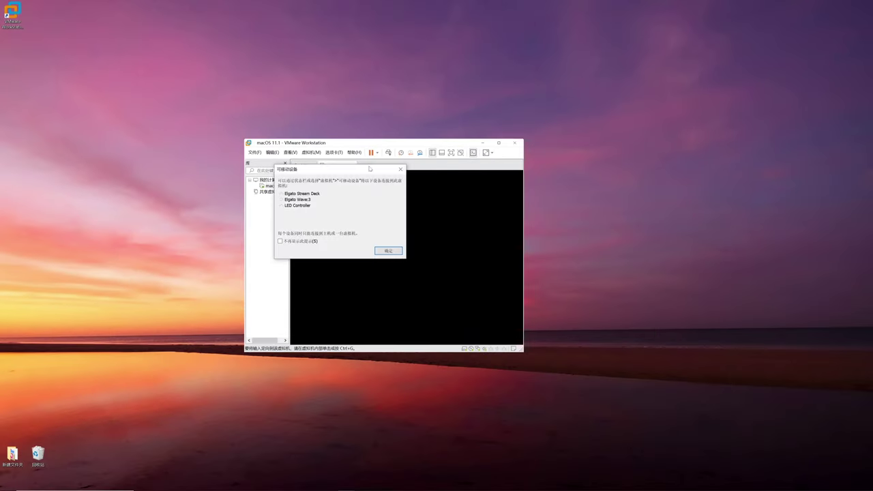
left_click(390, 251)
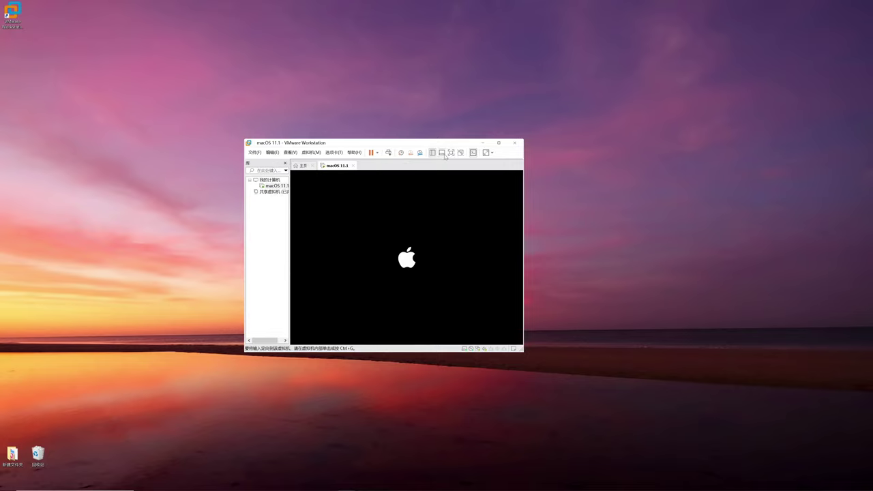
key("ctrl+alt+Return")
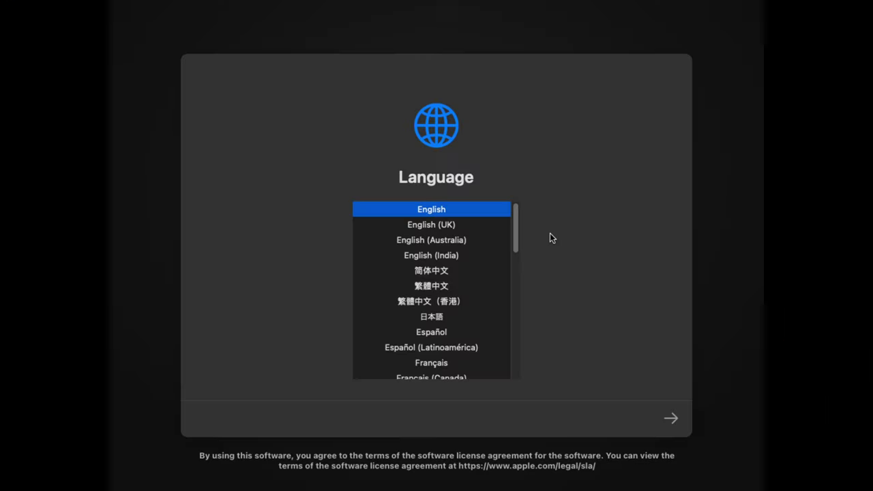
left_click(457, 271)
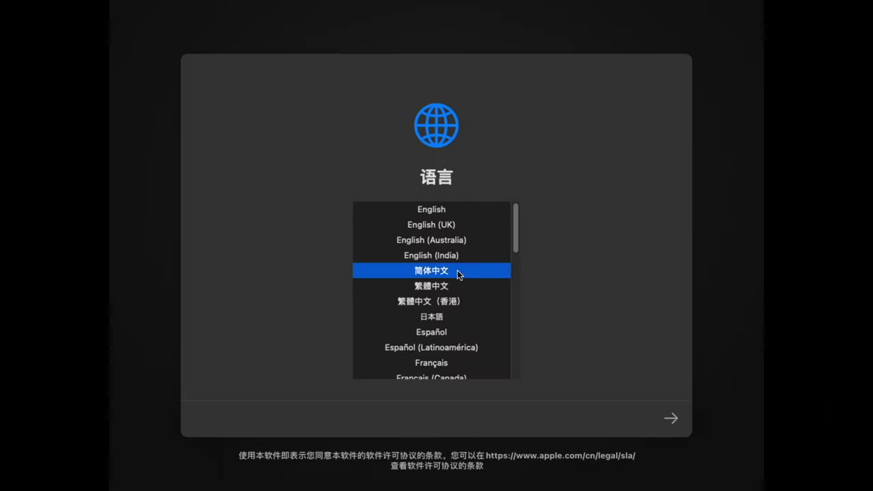
left_click(680, 416)
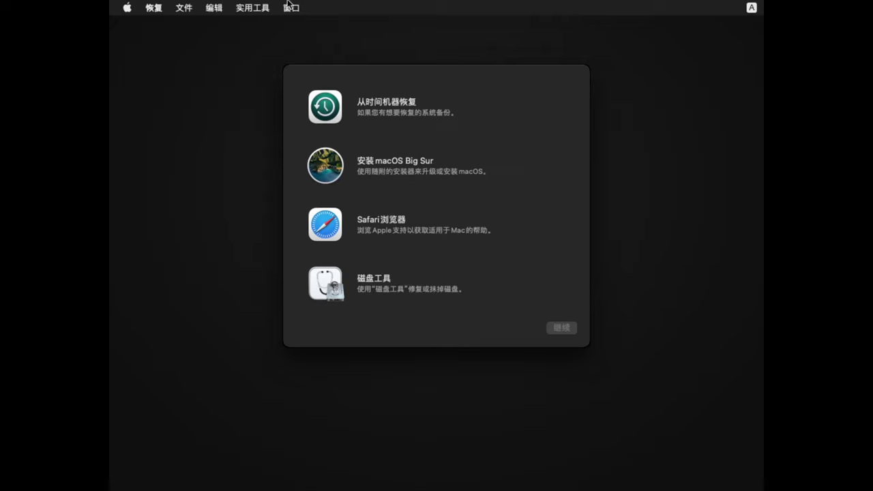
Launch 磁盘工具 and start erasing the 107.37 GB VMware Virtual NVMe disk
left_click(339, 288)
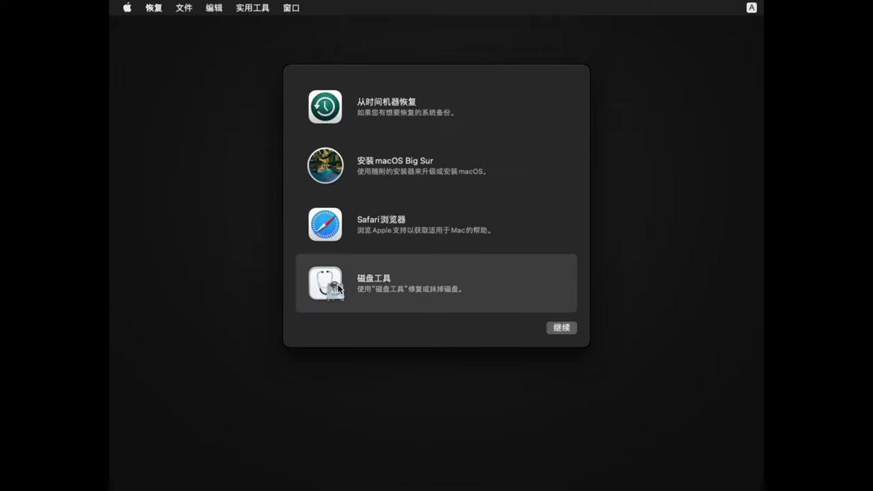
left_click(569, 330)
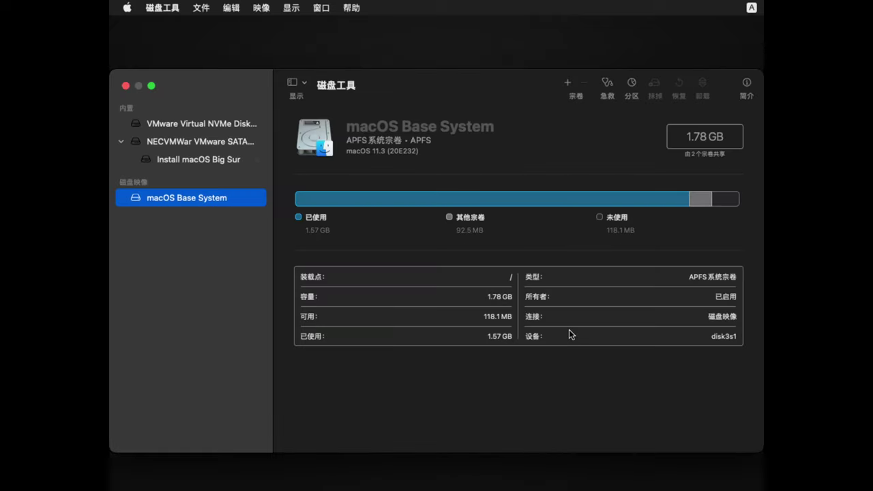
left_click(207, 124)
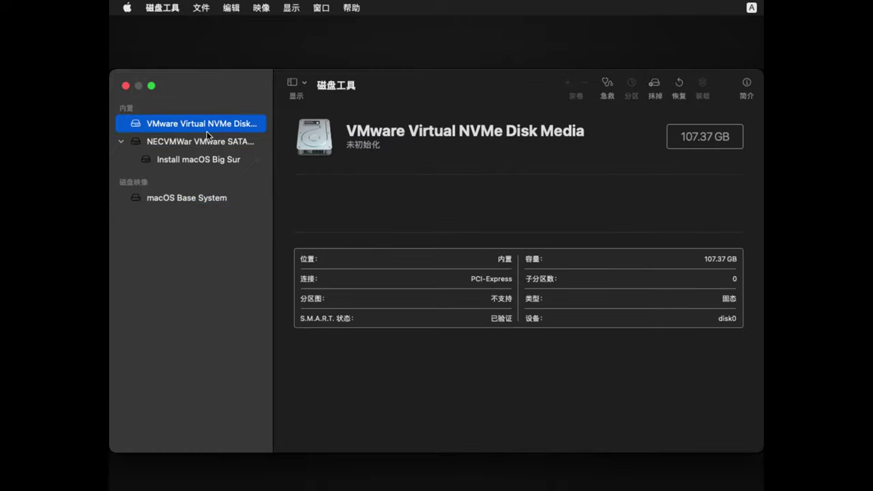
left_click(655, 88)
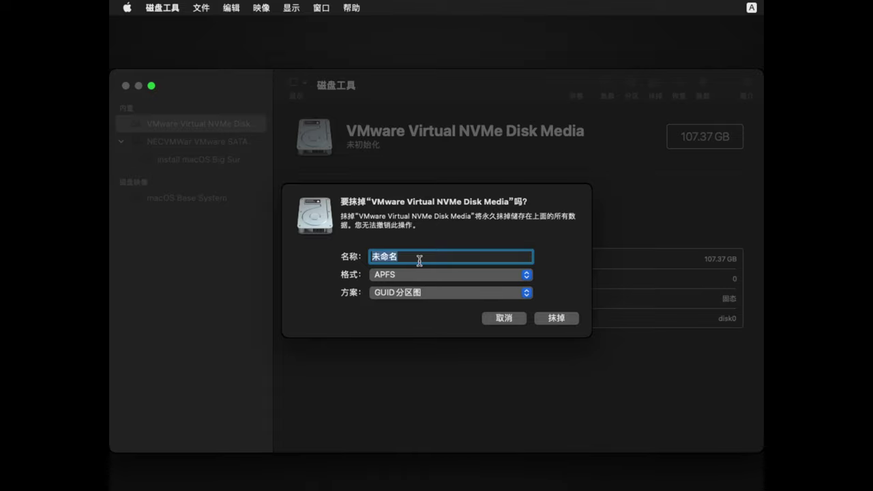
Erase the NVMe disk as an APFS volume named 'Big sur'
type("Bi")
key("BackSpace")
type("ig sur")
left_click(553, 317)
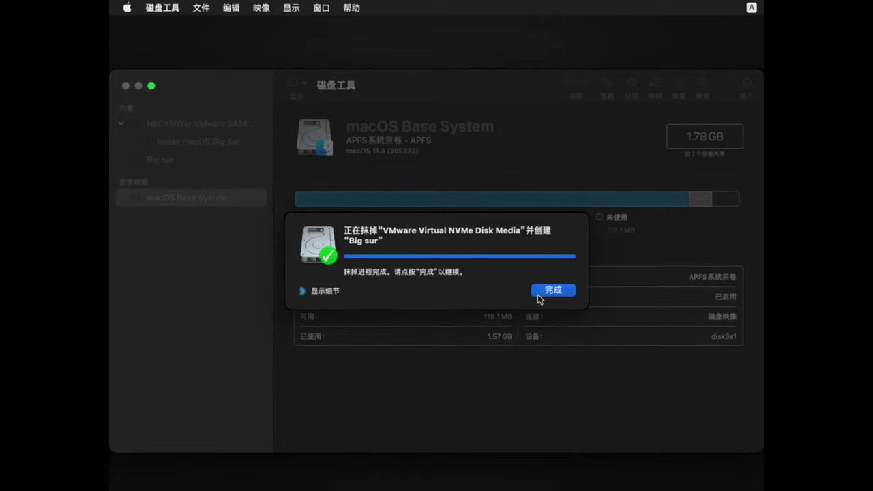
left_click(552, 290)
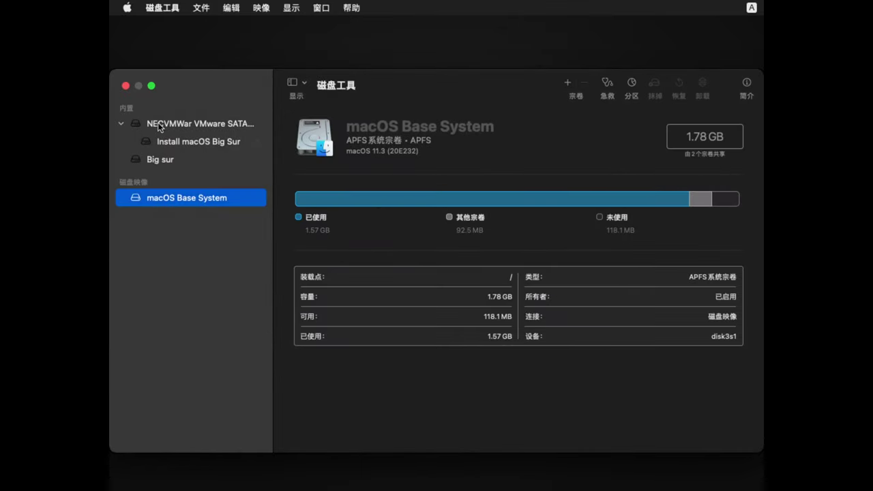
Check the installer and Big sur volumes in Disk Utility, then close it
left_click(182, 125)
left_click(175, 158)
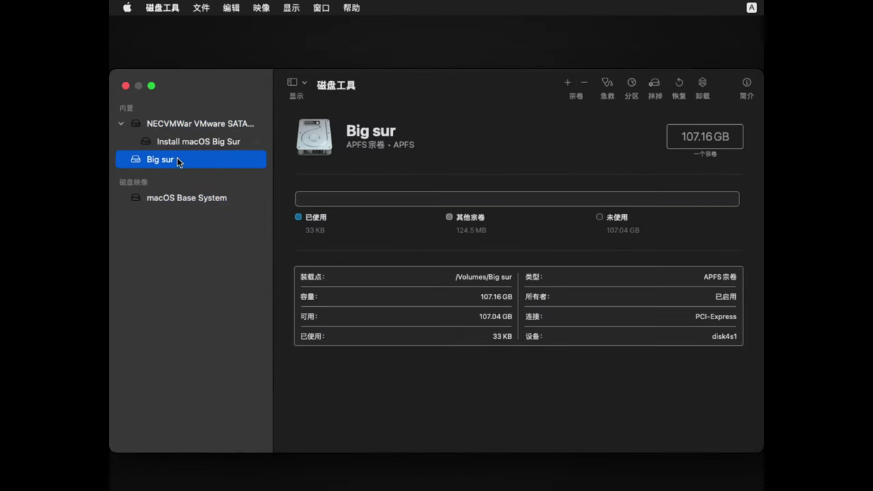
left_click(124, 86)
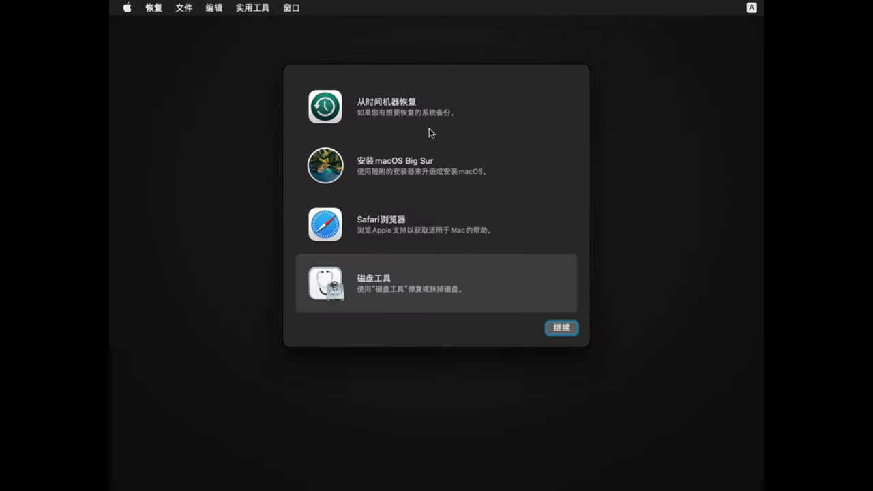
Install macOS Big Sur onto the Big sur disk, agreeing to the license
left_click(441, 175)
left_click(563, 328)
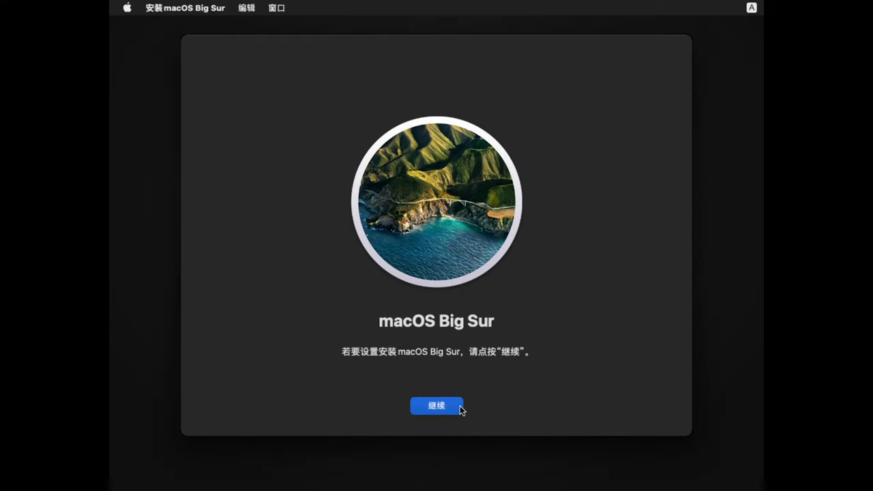
left_click(459, 406)
left_click(460, 405)
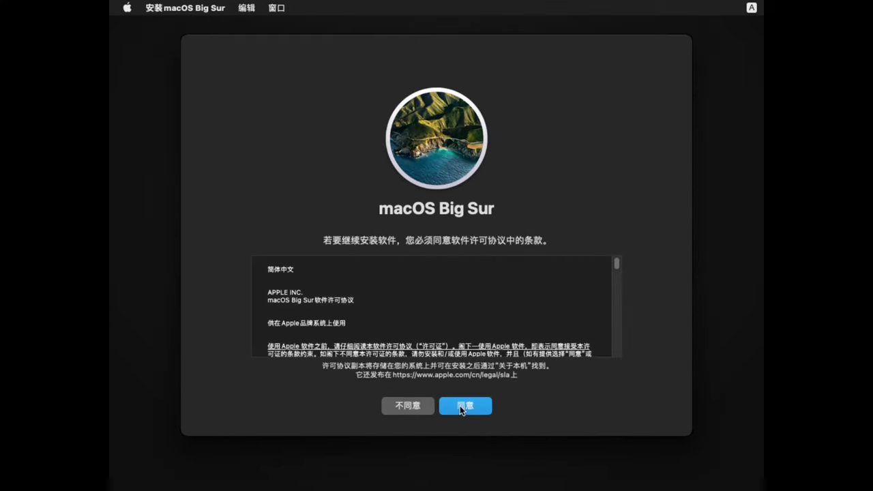
left_click(455, 277)
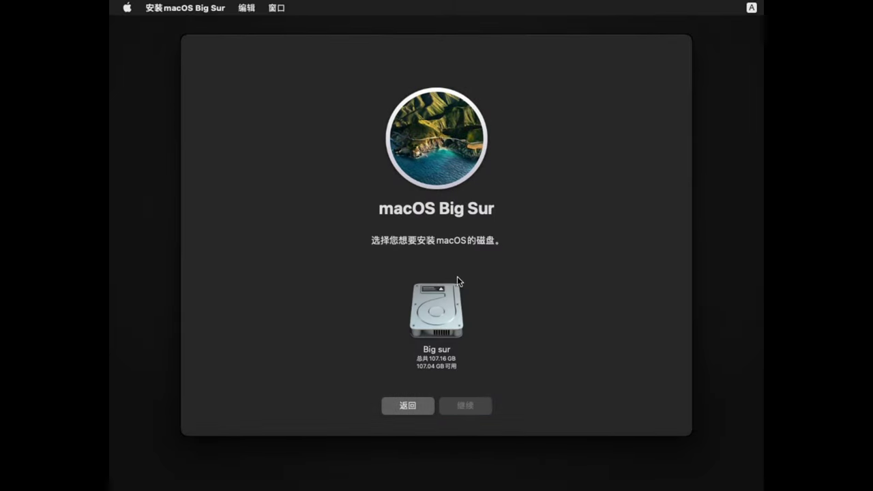
left_click(459, 289)
left_click(473, 407)
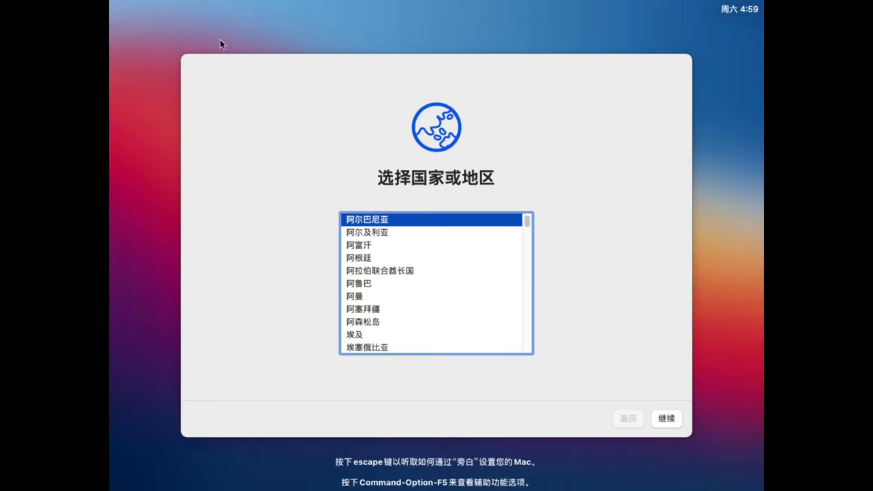
Toggle the OBS preview on and off, then return to the VM's macOS setup
key("ctrl+alt")
key("alt+Tab")
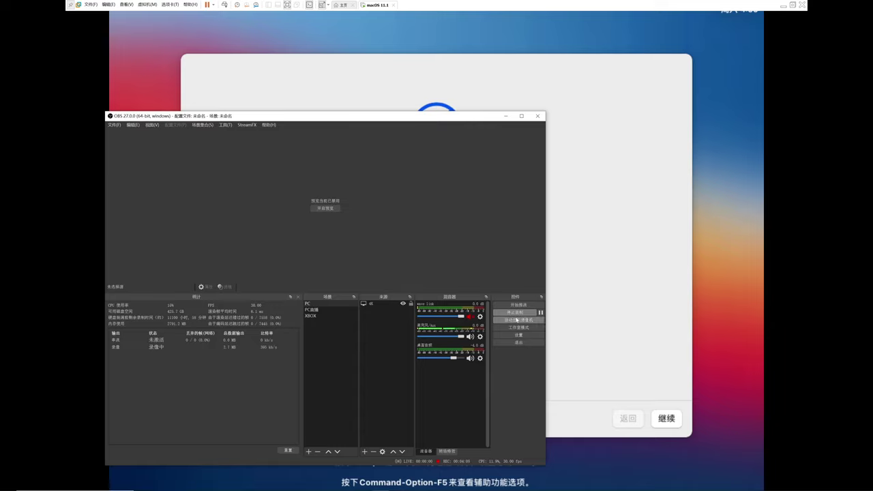
left_click(330, 208)
right_click(322, 198)
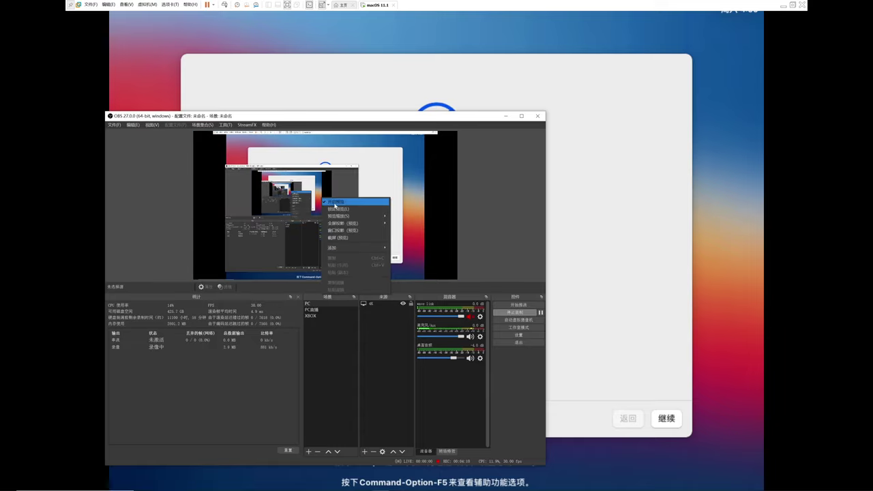
left_click(390, 232)
left_click(671, 419)
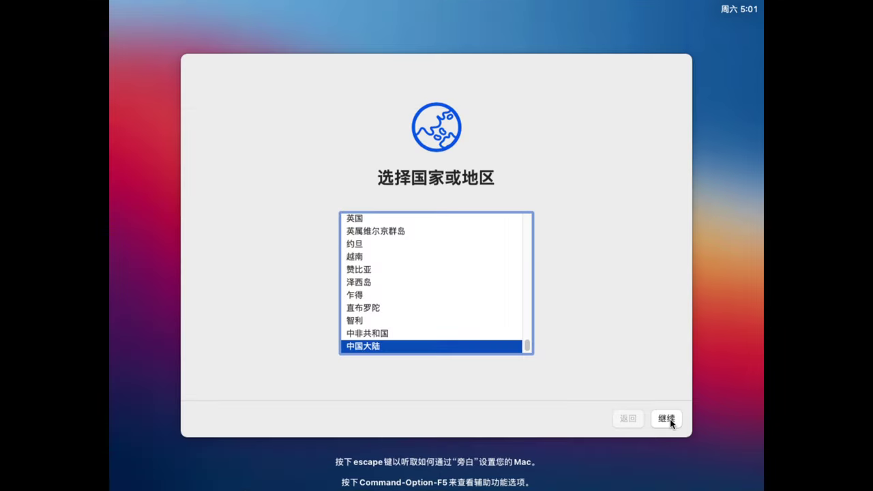
Confirm 中国大陆 as the country, keep language settings, skip accessibility, and pass data and privacy
left_click(670, 420)
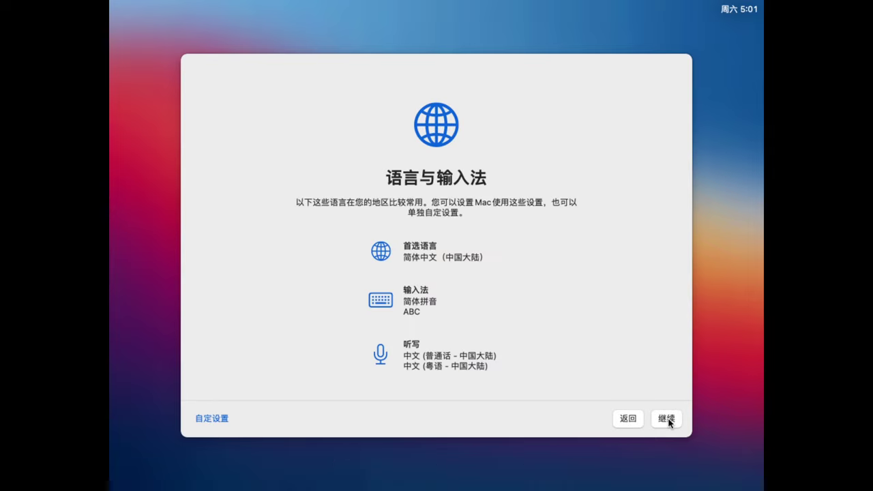
left_click(667, 419)
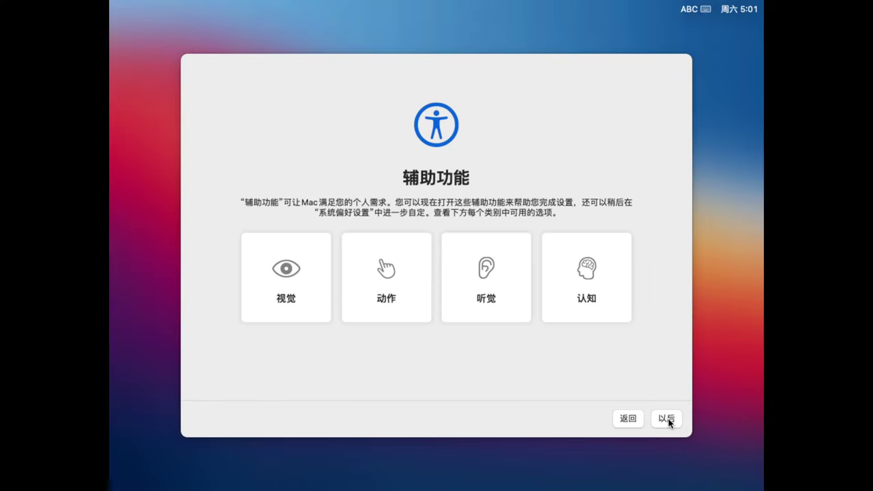
left_click(667, 418)
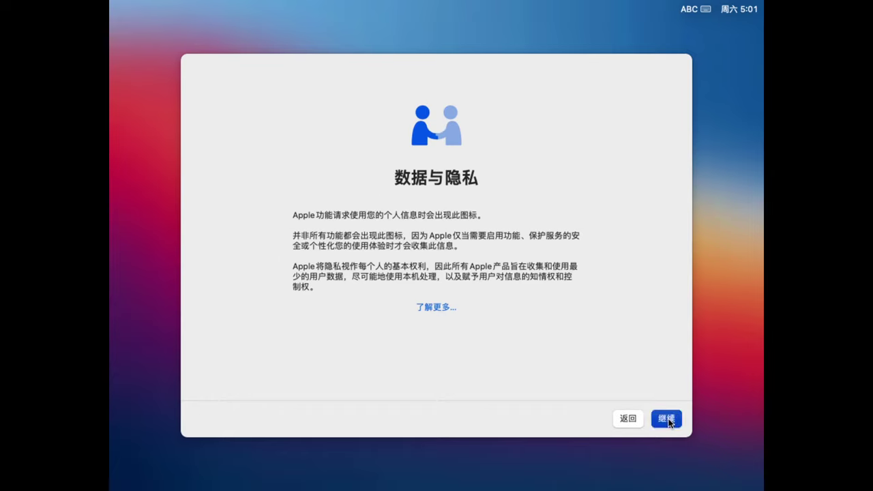
left_click(668, 420)
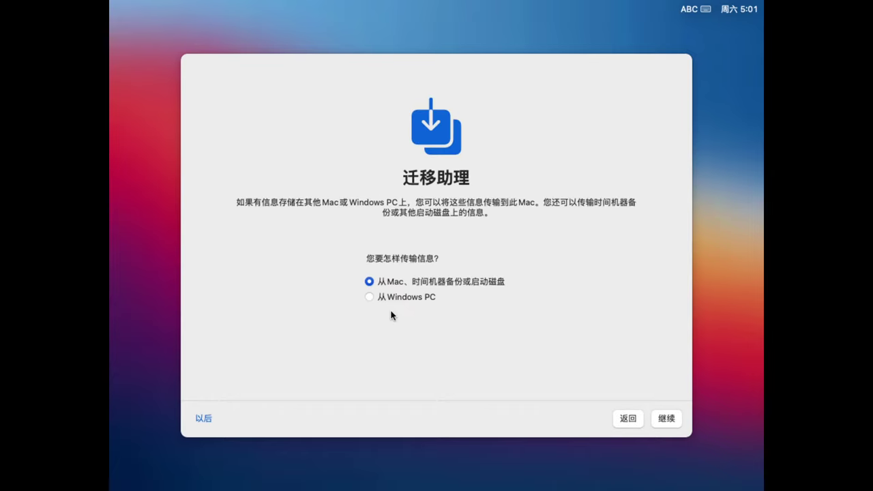
Skip Migration Assistant and Apple ID sign-in, and agree to the macOS terms and license
left_click(202, 421)
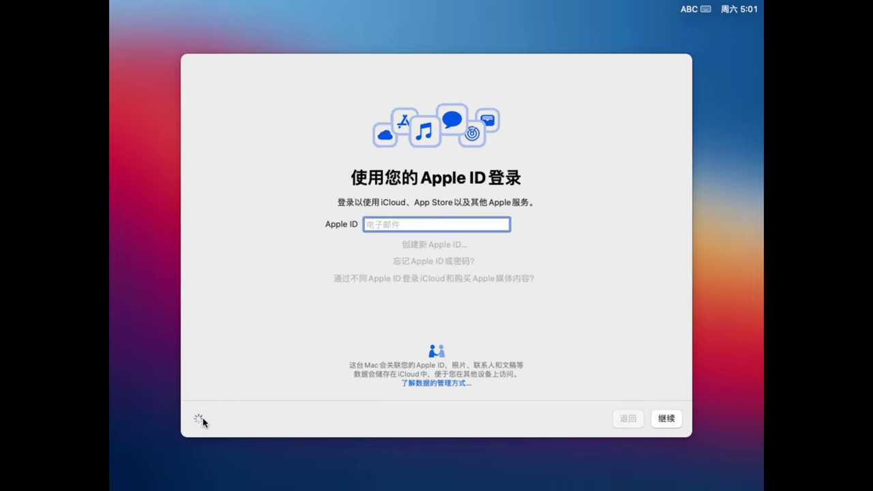
left_click(202, 419)
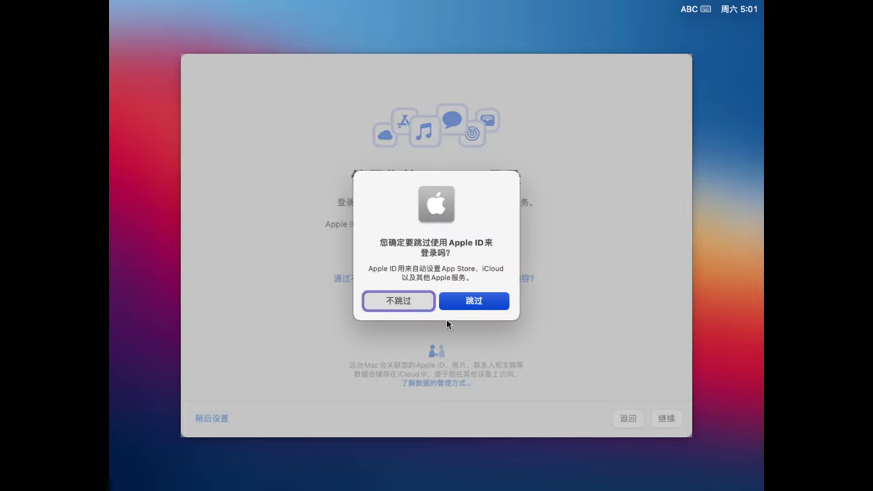
left_click(473, 303)
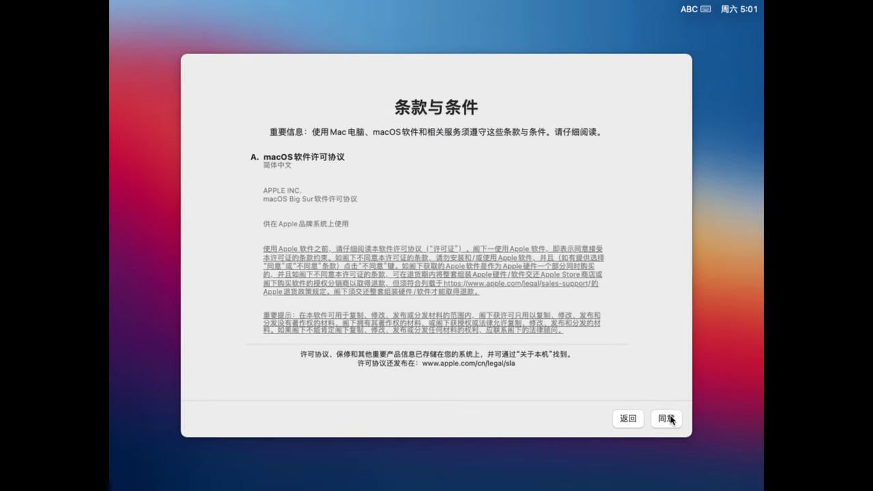
left_click(671, 419)
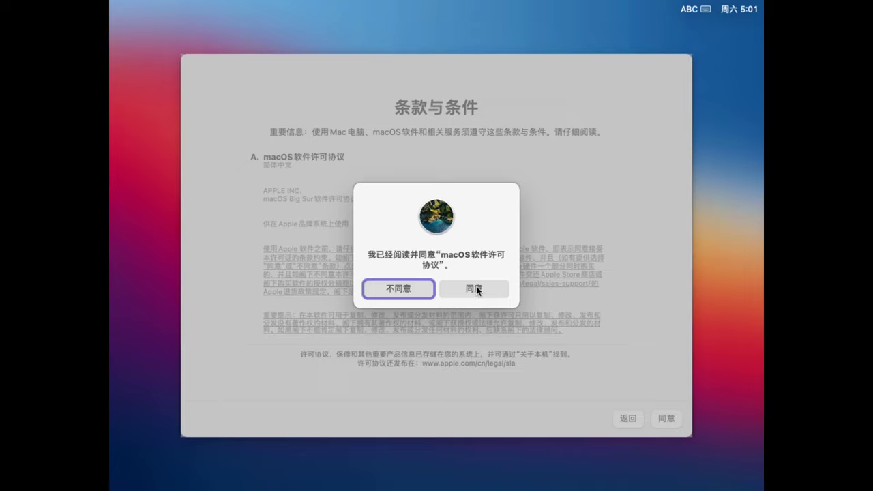
left_click(476, 288)
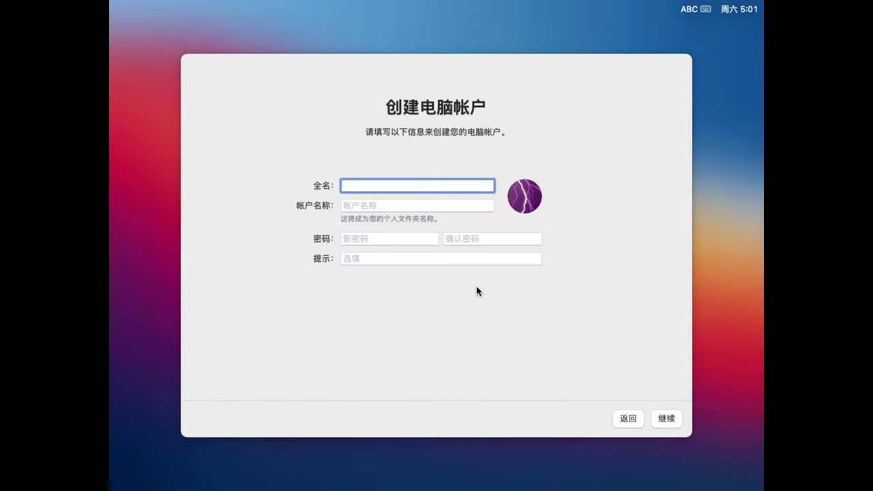
Create the 'Home' computer account, entering the account password twice
type("Home")
left_click(400, 202)
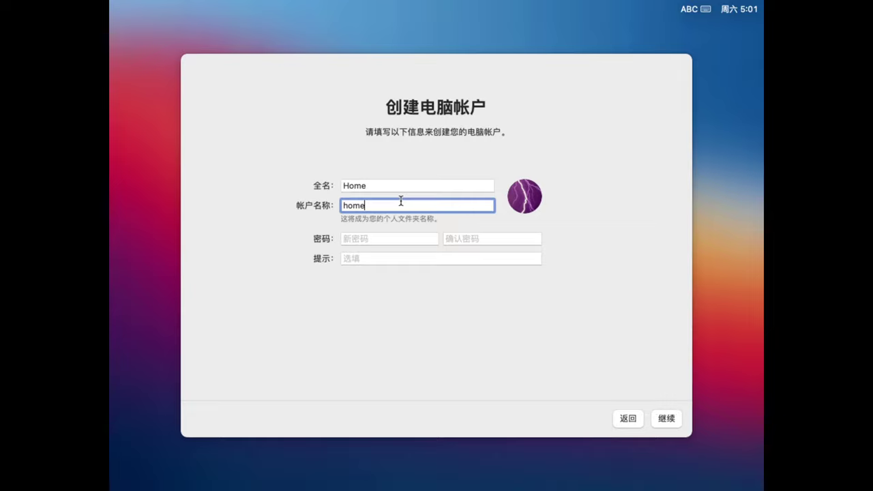
left_click(392, 240)
type("1234")
key("Tab")
type("1234")
key("Tab")
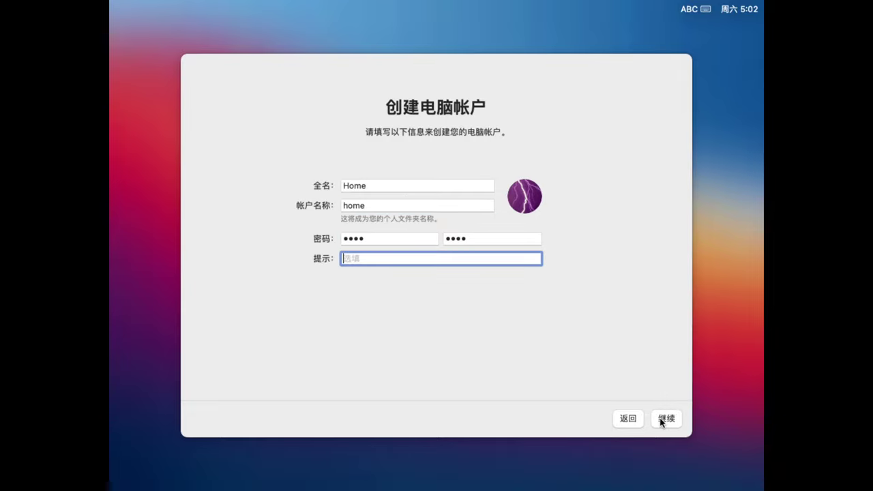
left_click(660, 420)
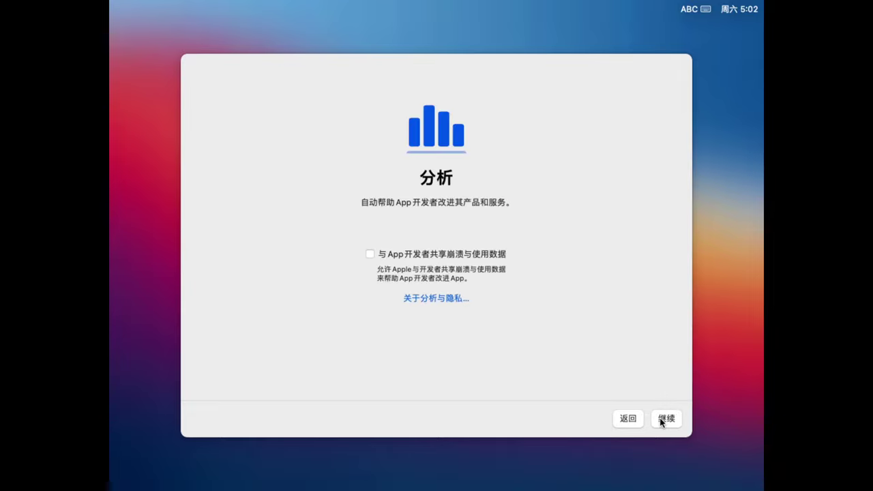
Continue past Analytics and Screen Time, turn off Ask Siri, and accept Light appearance
left_click(659, 419)
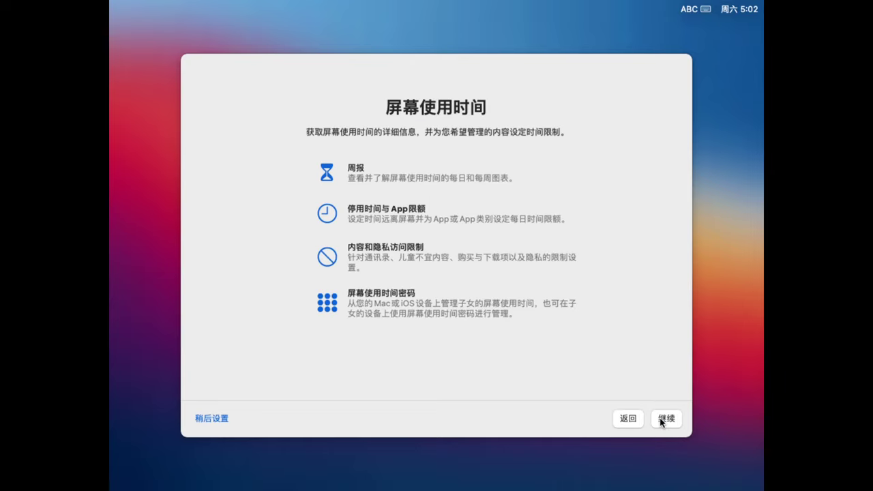
left_click(660, 420)
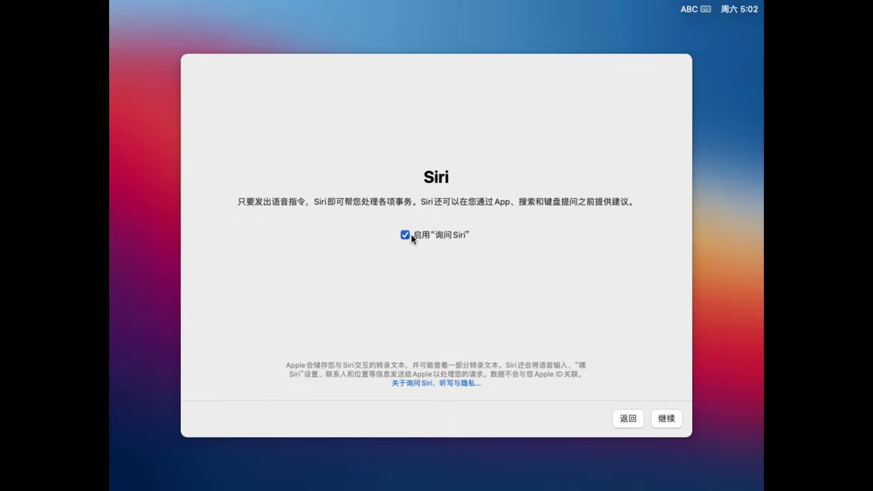
left_click(404, 236)
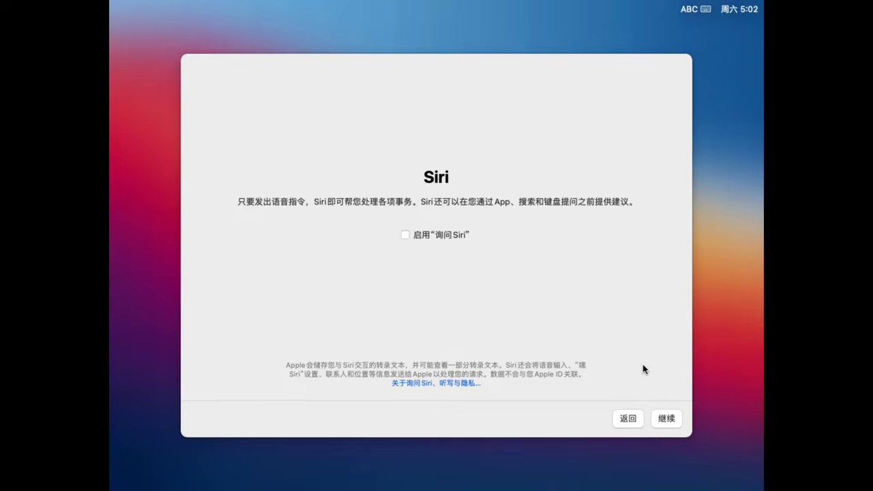
left_click(661, 418)
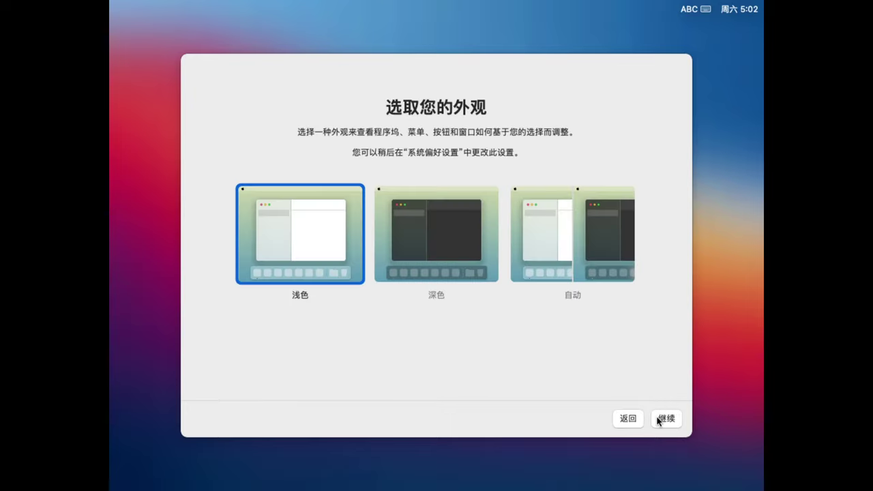
left_click(659, 421)
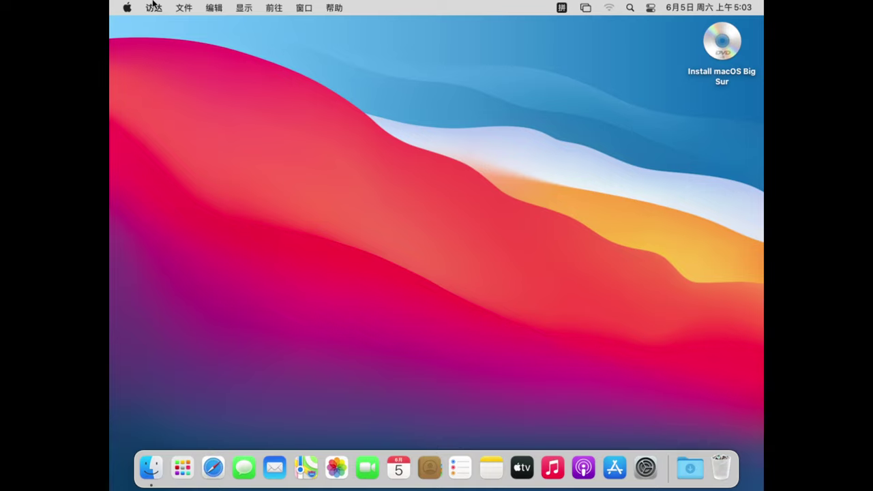
Shut down the macOS guest from the Apple menu
left_click(127, 7)
left_click(151, 152)
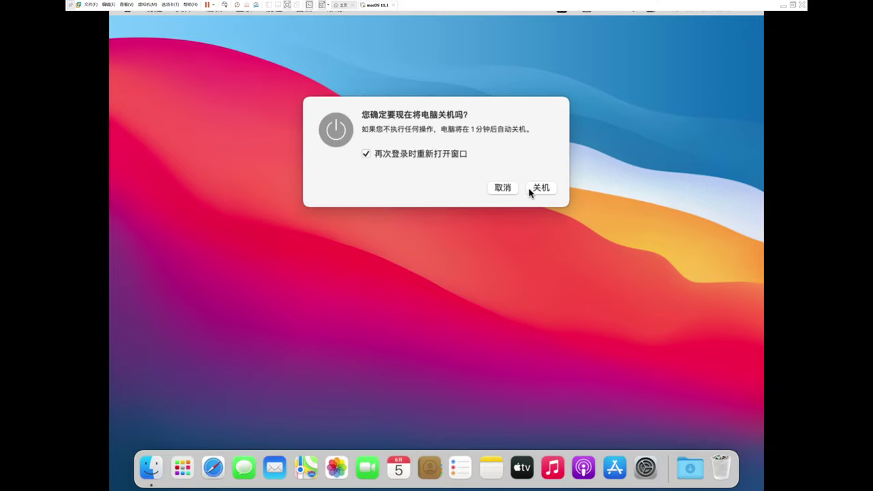
left_click(540, 188)
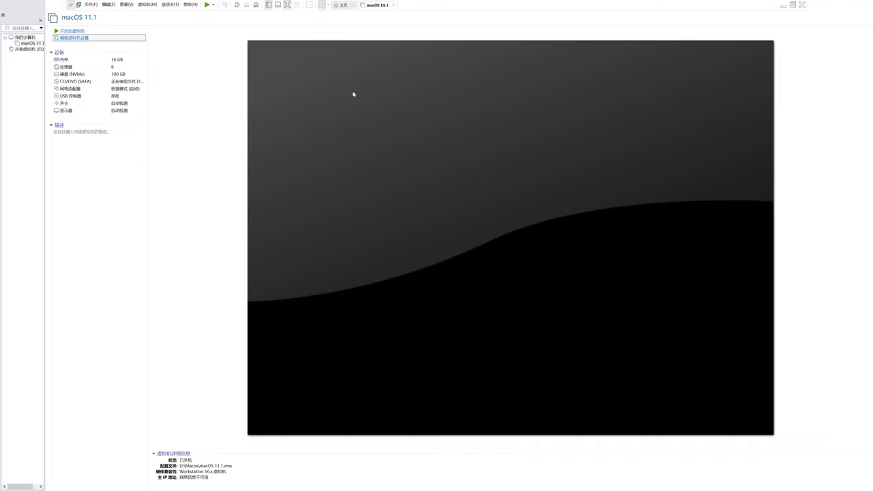
Switch the CD/DVD (SATA) drive to Use physical drive with Auto detect and save
left_click(345, 156)
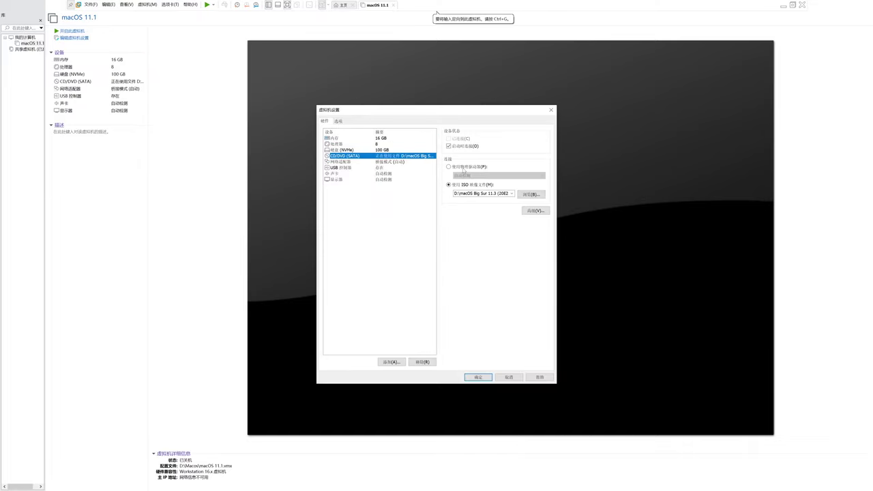
left_click(462, 169)
left_click(498, 175)
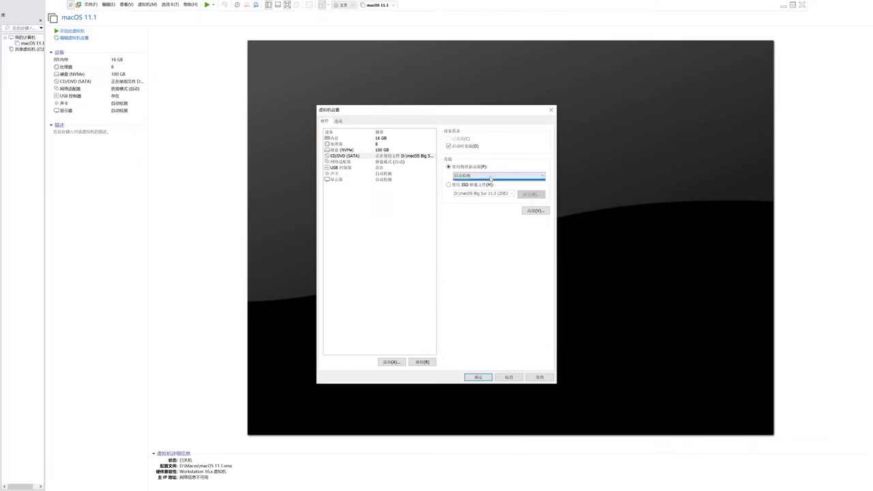
left_click(494, 202)
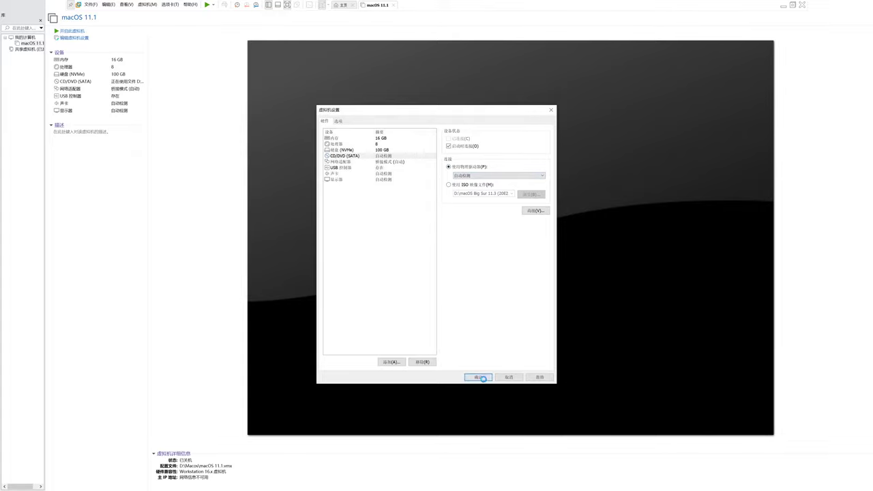
left_click(478, 377)
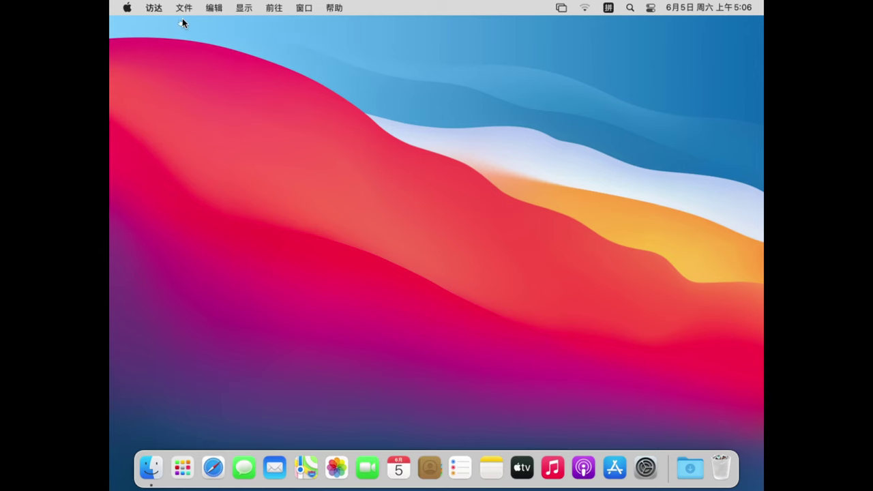
Choose VM > Install VMware Tools and acknowledge the install prompt
mouse_move(181, 2)
left_click(126, 4)
mouse_move(147, 5)
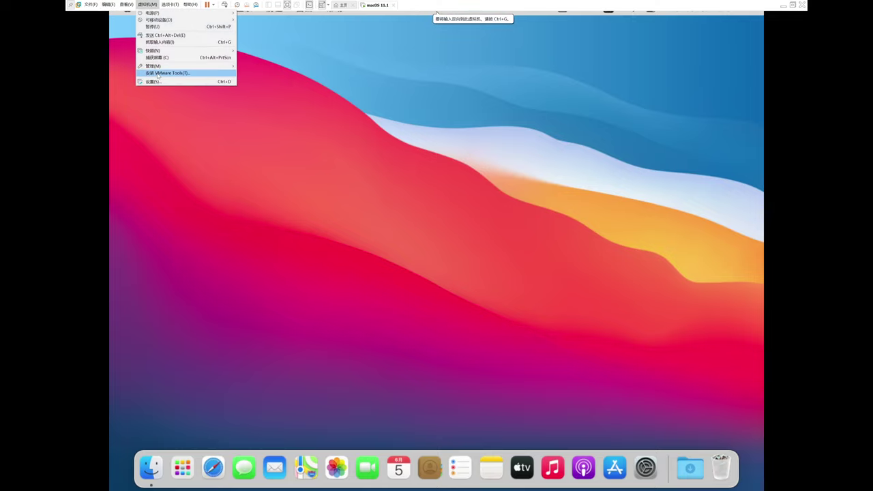
left_click(157, 73)
left_click(449, 270)
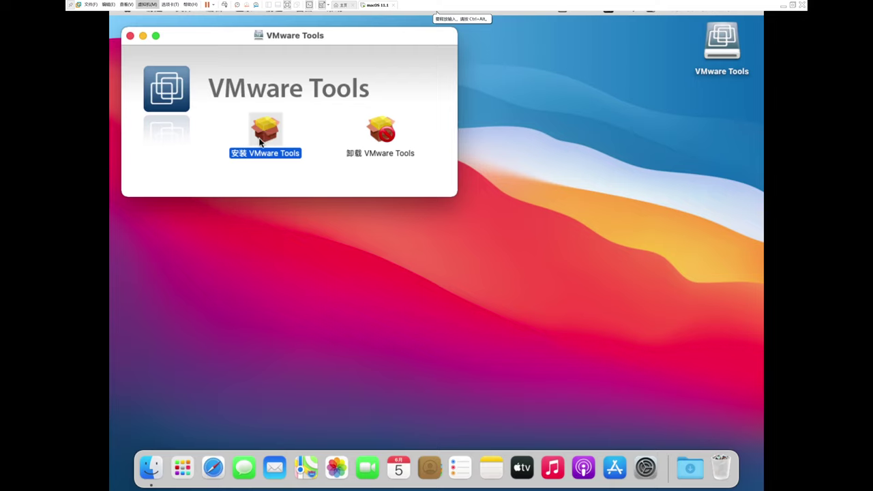
Run the Install VMware Tools package and authorize it with the account password
left_click(263, 133)
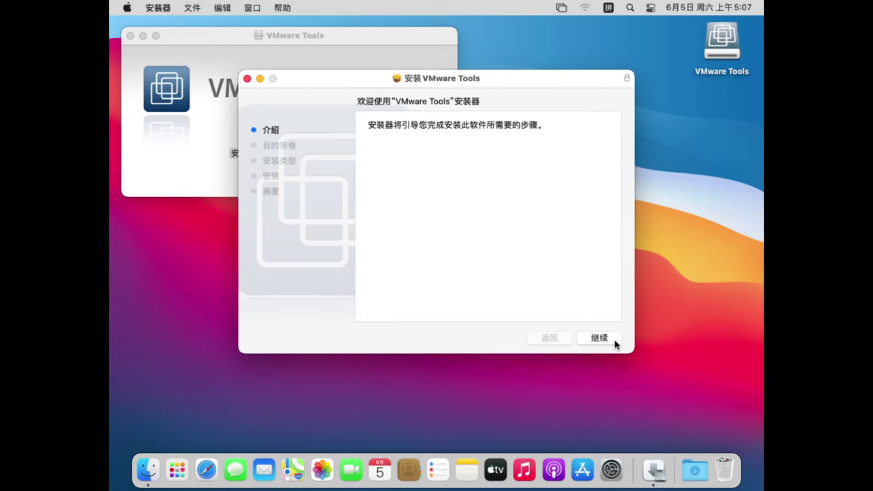
left_click(615, 344)
left_click(604, 340)
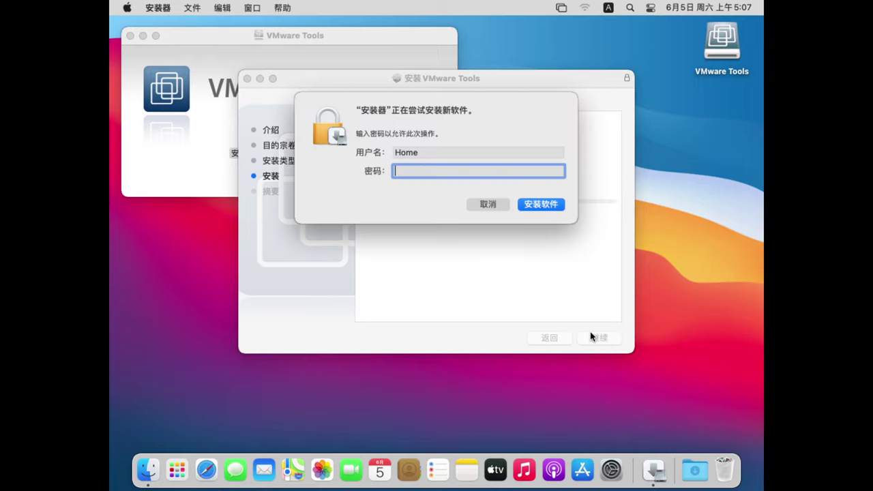
type("•••")
left_click(553, 206)
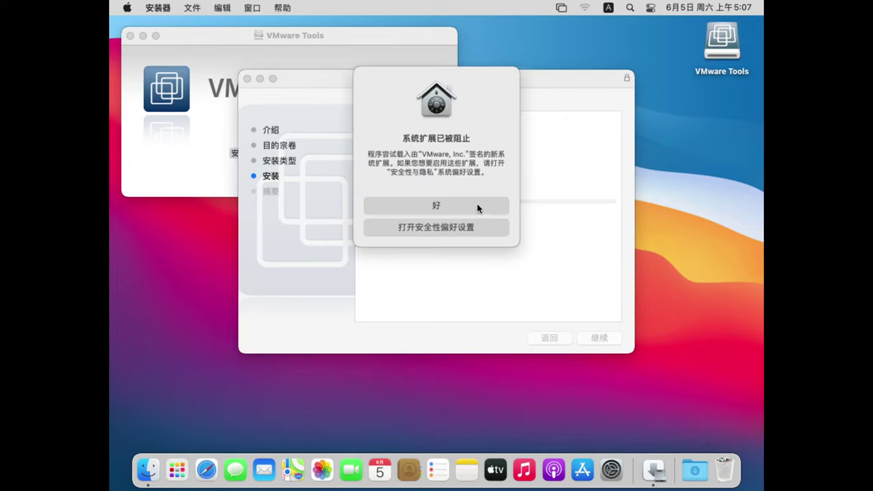
Open Security Preferences from the blocked-extension alert and unlock it with the password
left_click(450, 230)
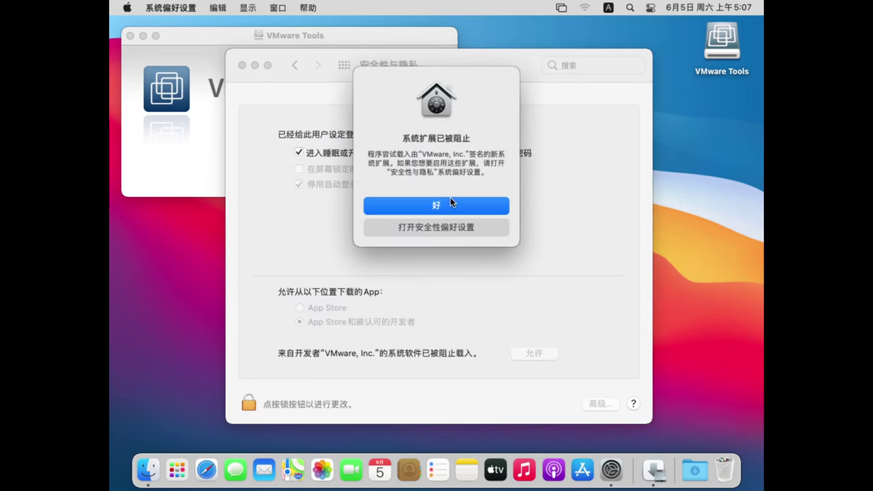
left_click(468, 206)
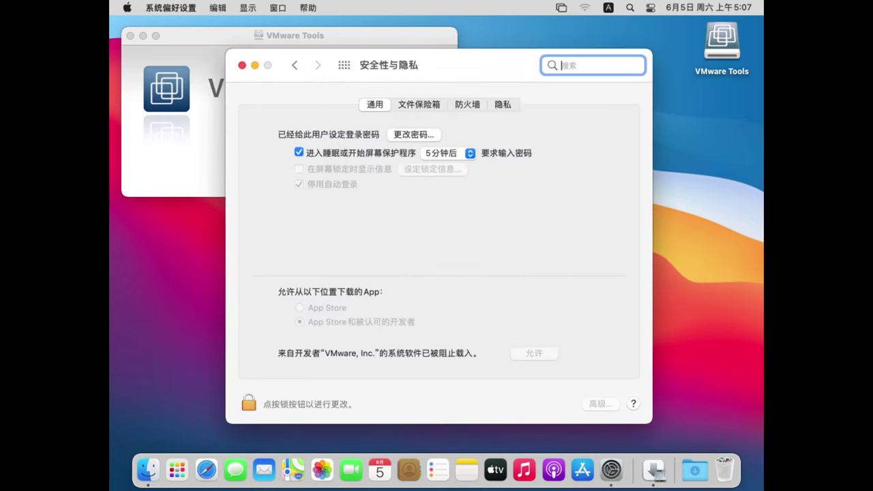
left_click(250, 404)
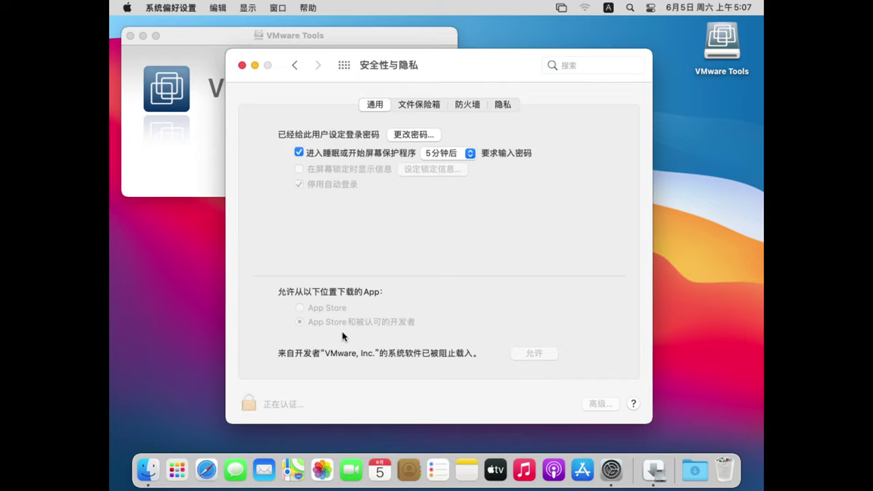
type("1234")
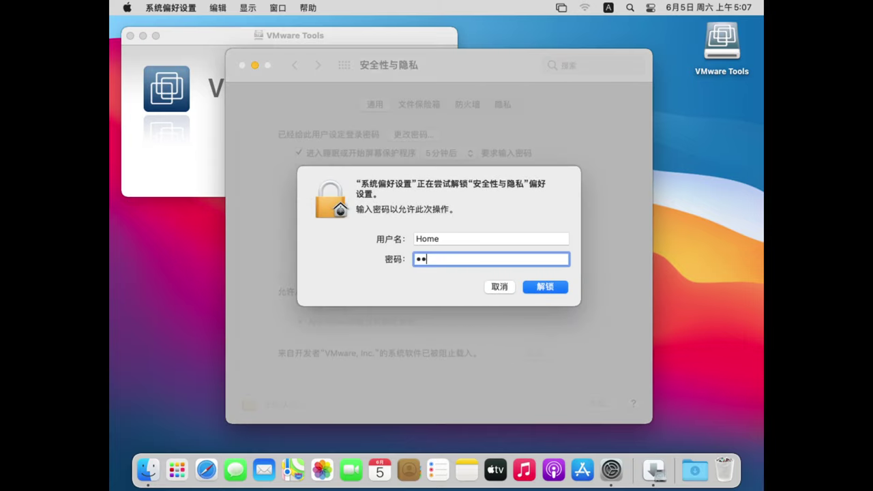
left_click(539, 288)
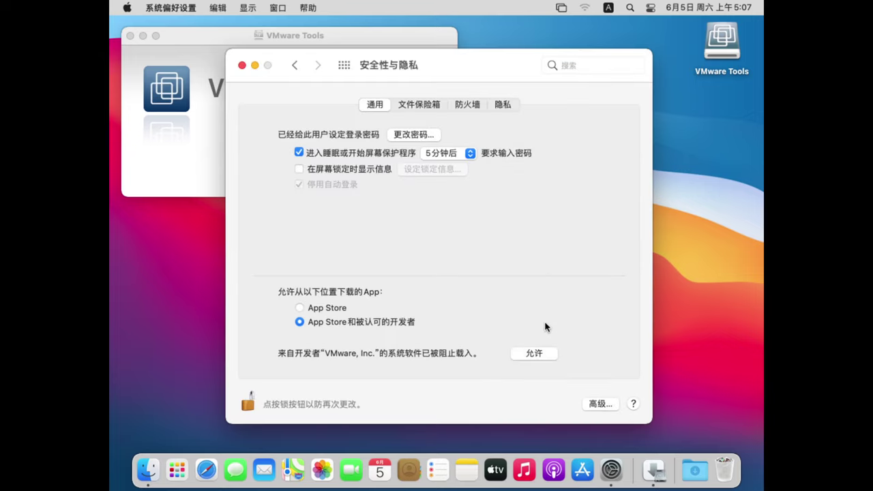
Allow the VMware, Inc. system software, postpone the restart, and minimize Security & Privacy
left_click(540, 354)
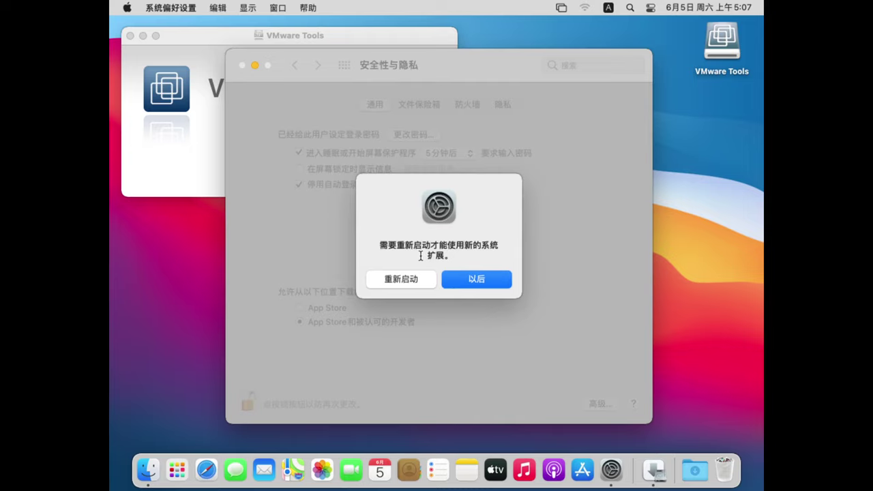
left_click(475, 279)
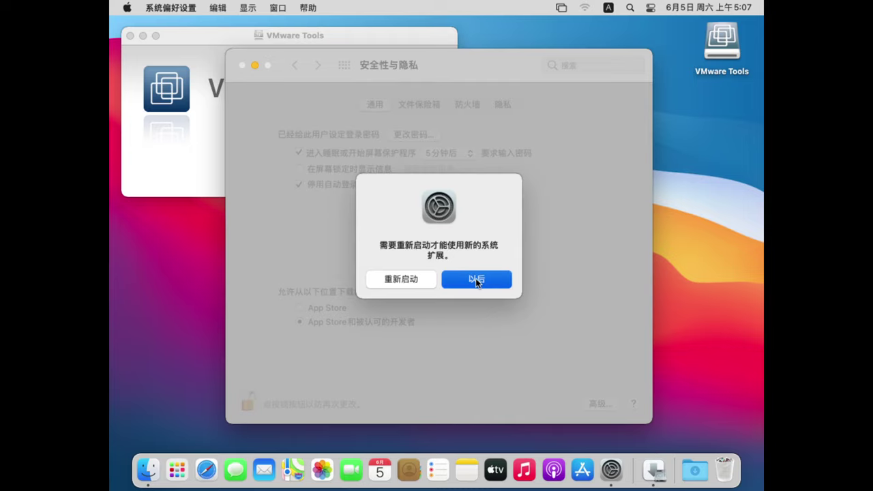
left_click(255, 66)
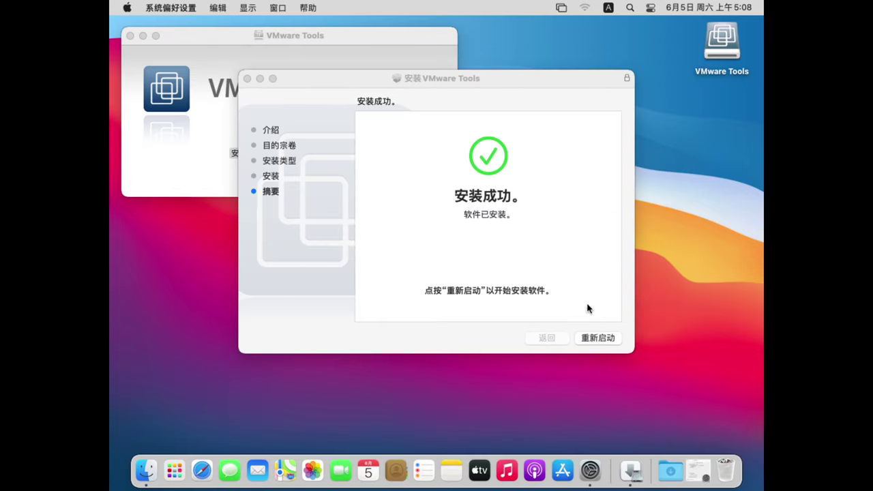
Restart the guest to finish the VMware Tools install, then open System Preferences
left_click(597, 338)
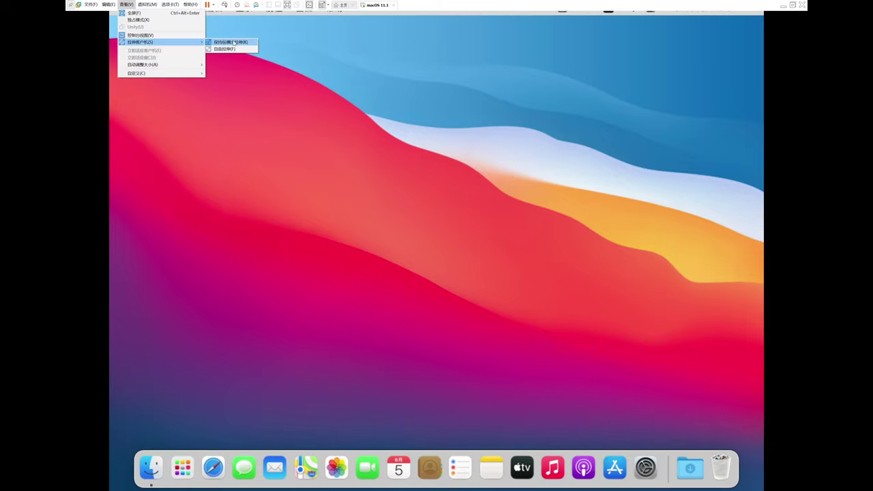
left_click(229, 46)
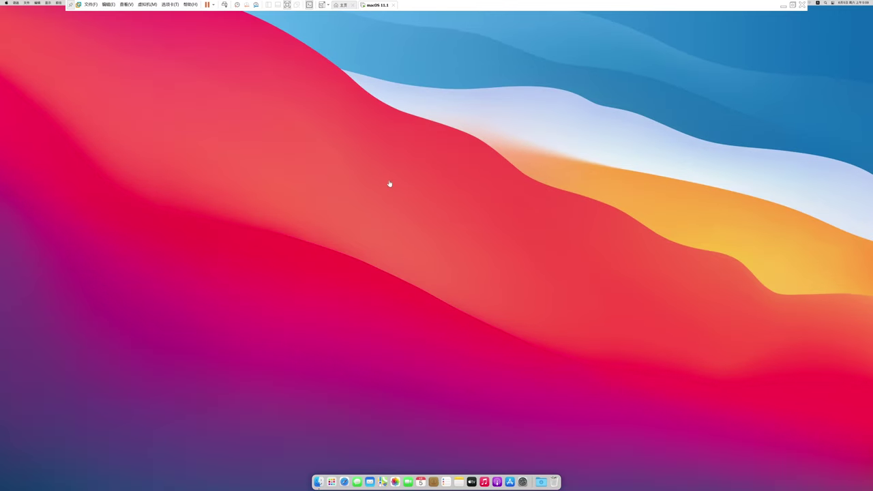
right_click(363, 201)
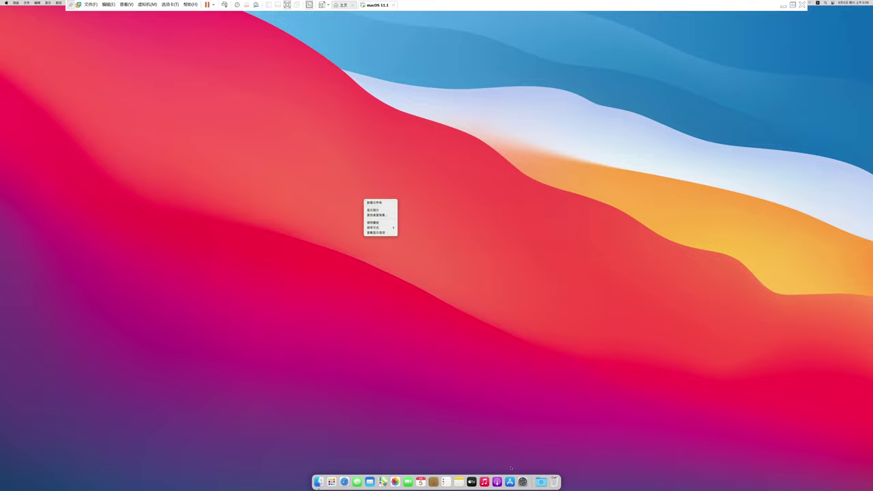
left_click(524, 483)
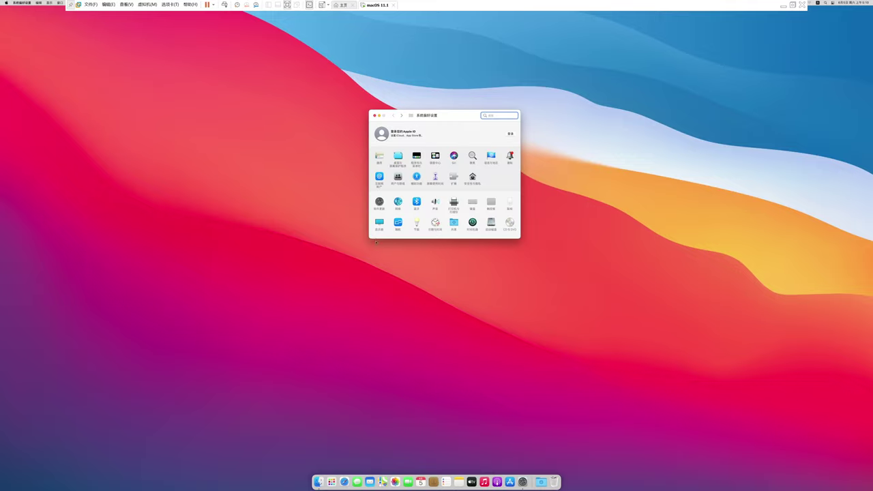
Set Displays to Scaled 1920 × 1080 and close the Displays window
left_click(380, 225)
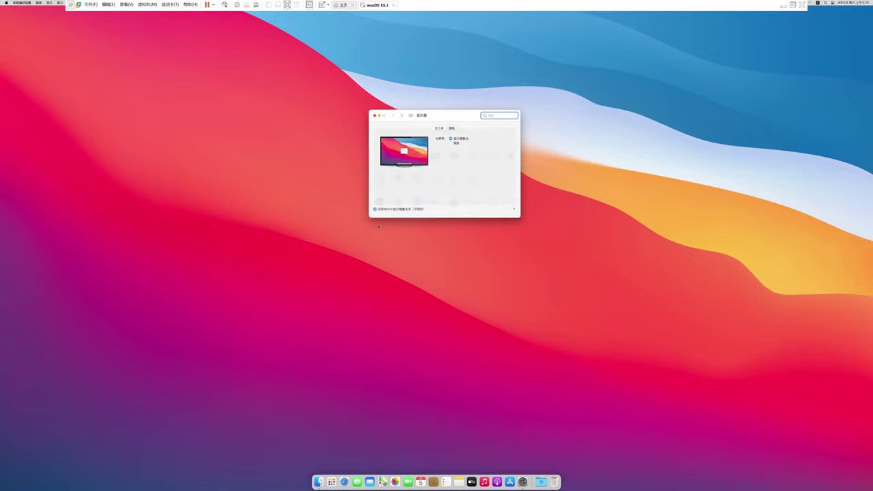
left_click(452, 144)
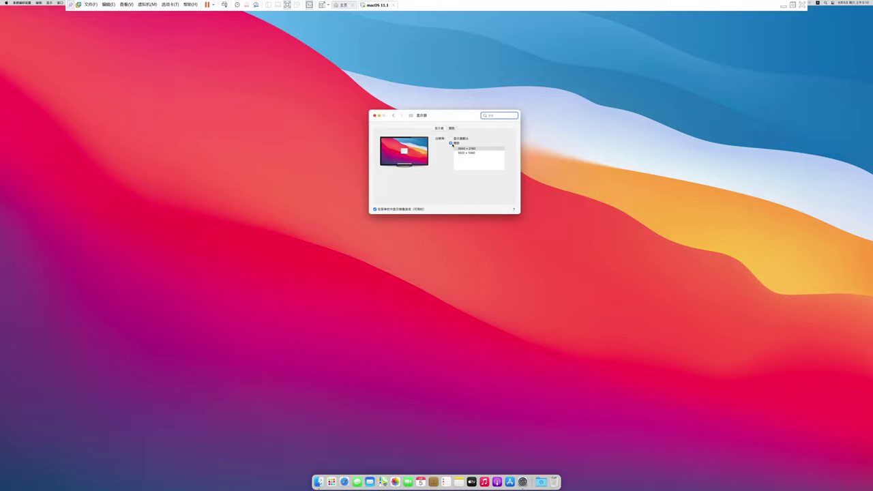
left_click(470, 153)
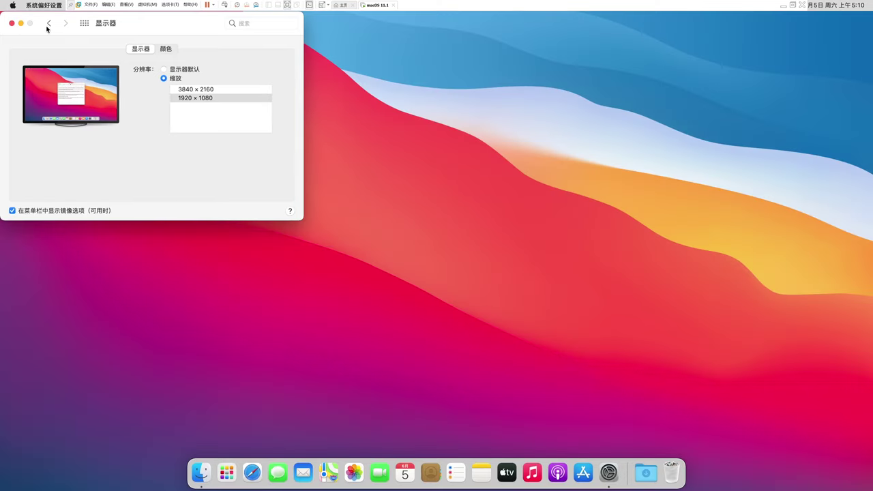
left_click(11, 24)
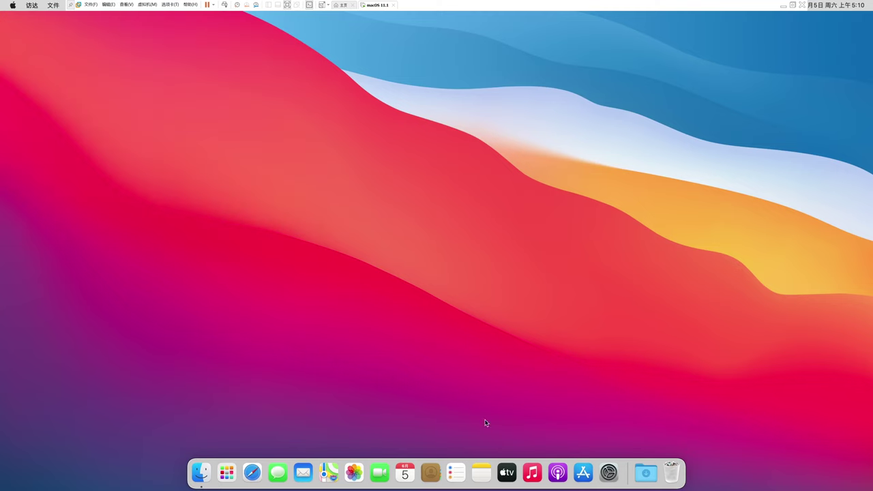
Open the host's Downloads folder in Explorer and select beamoff.zip
key("super+e")
left_click(305, 130)
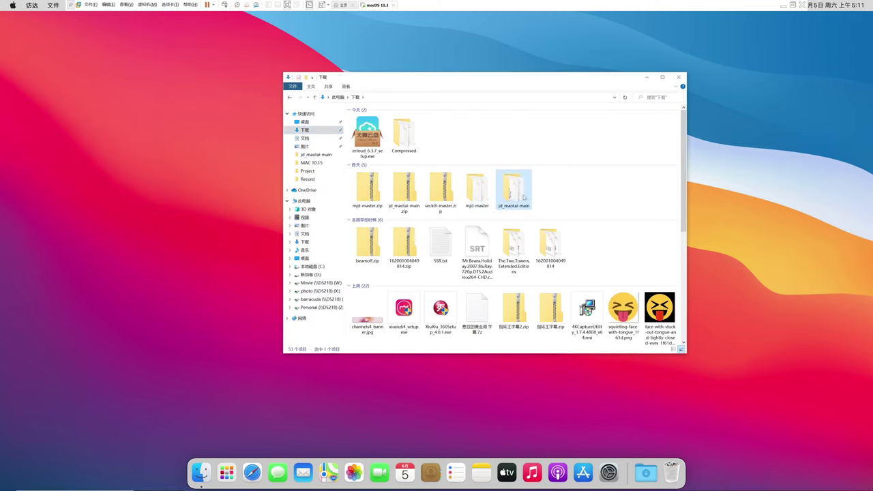
left_click(372, 247)
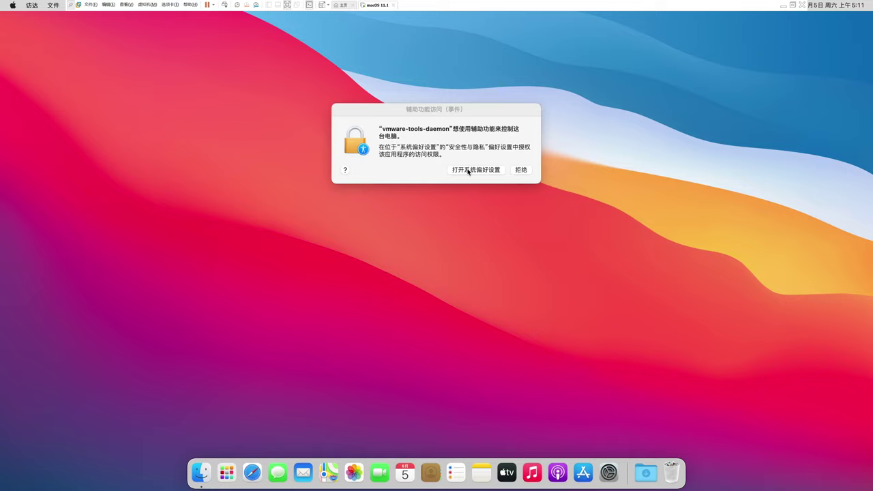
Allow vmware-tools-daemon under Privacy Accessibility, then copy beamoff.zip onto the Mac desktop
left_click(468, 172)
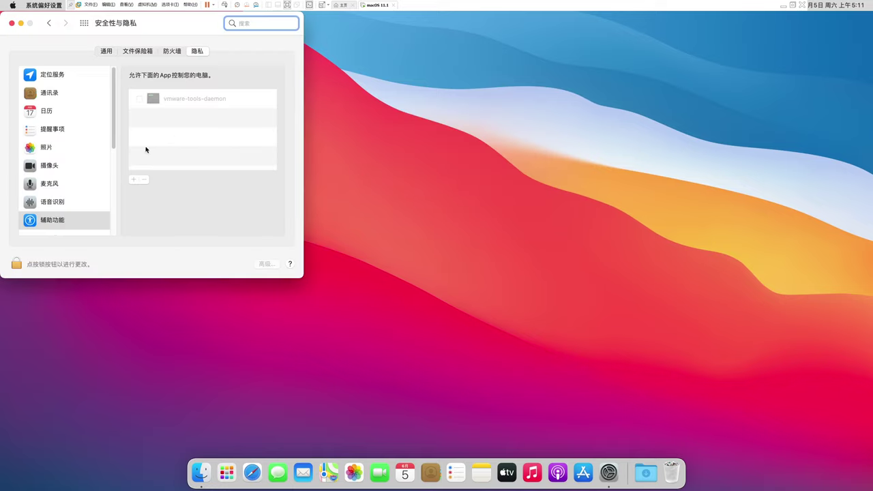
left_click(16, 265)
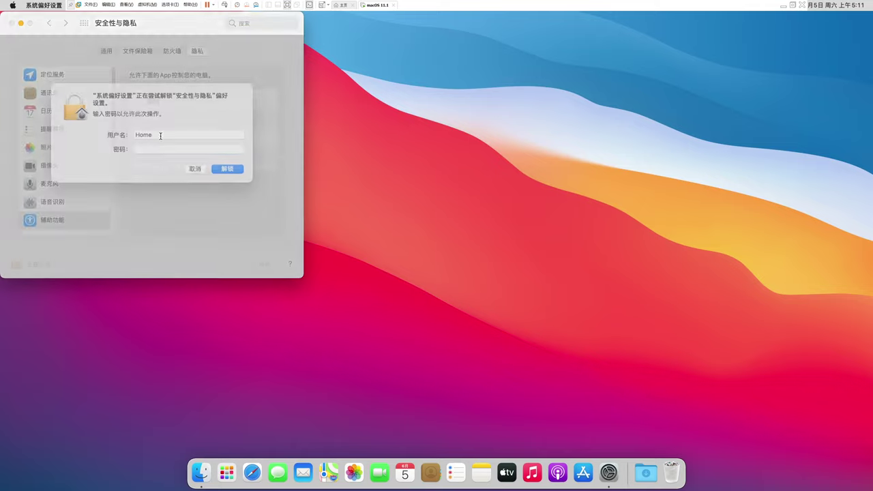
type("****")
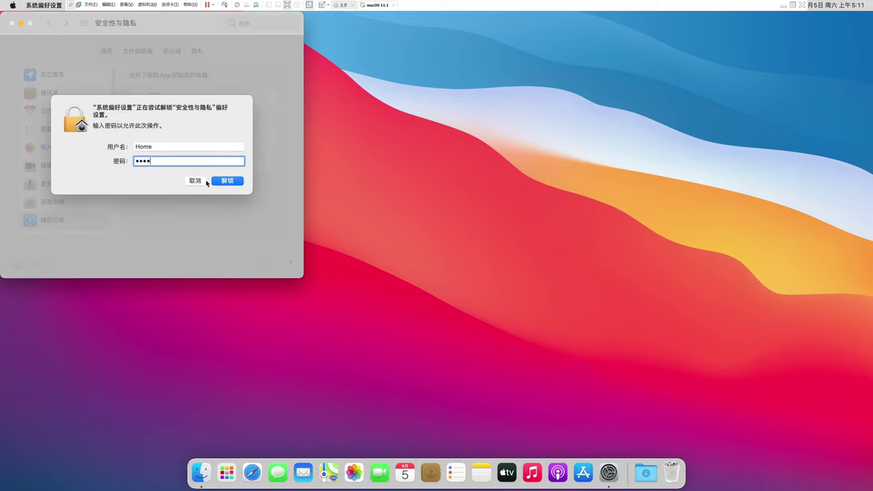
left_click(216, 182)
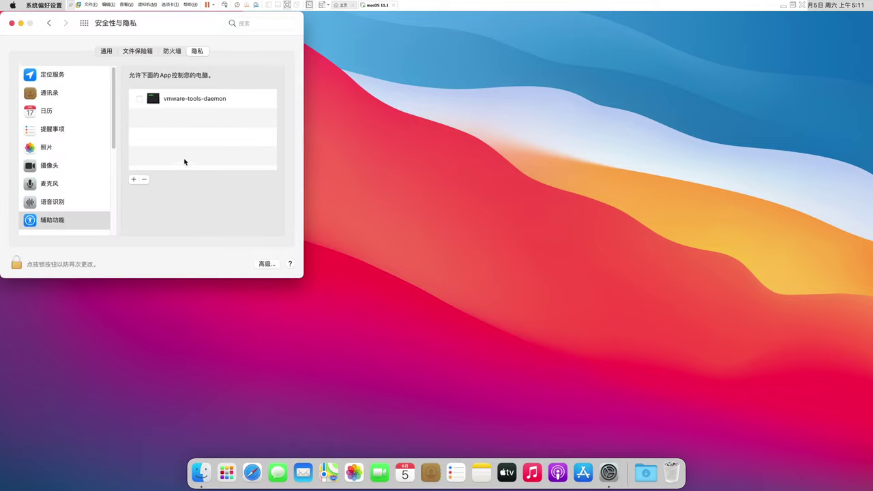
left_click(139, 99)
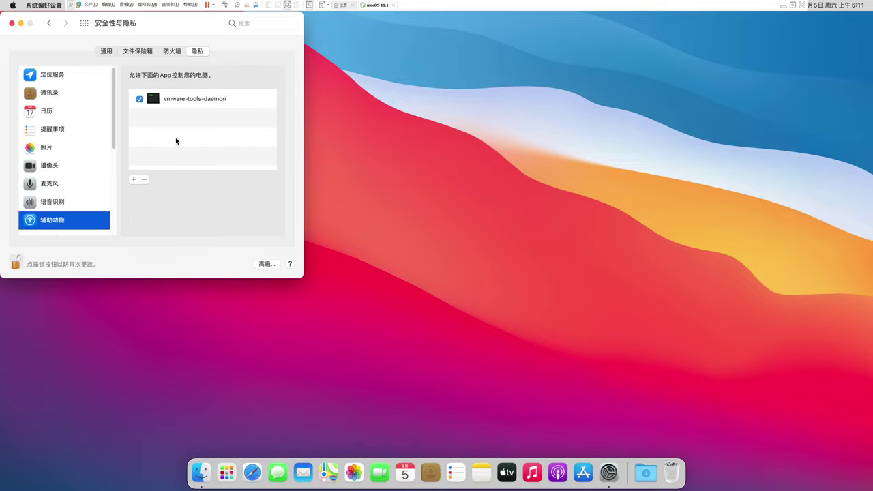
key("alt+Tab")
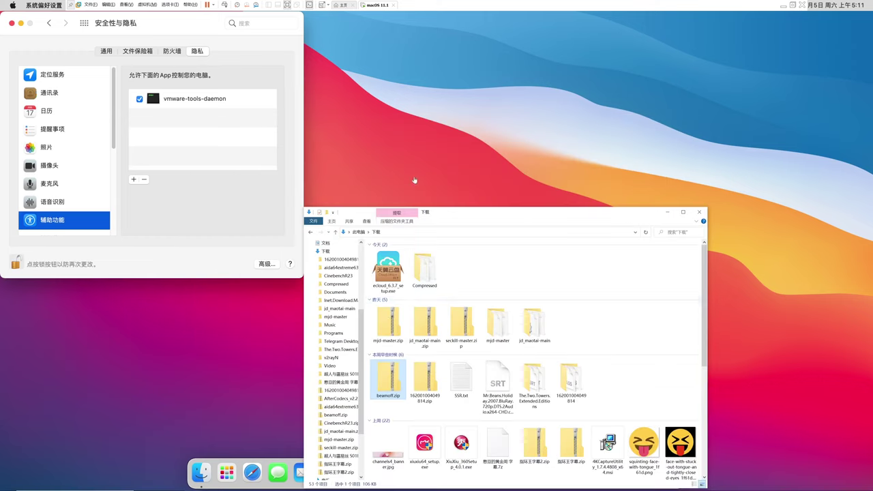
left_click_drag(390, 361, 414, 136)
Extract beamoff.zip, move the beamoff app into Applications, and launch it
left_click(667, 213)
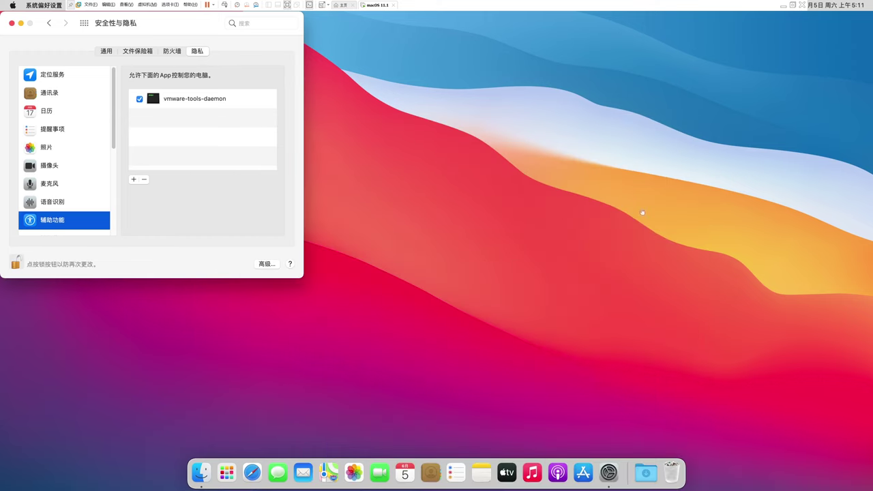
right_click(843, 31)
left_click(803, 40)
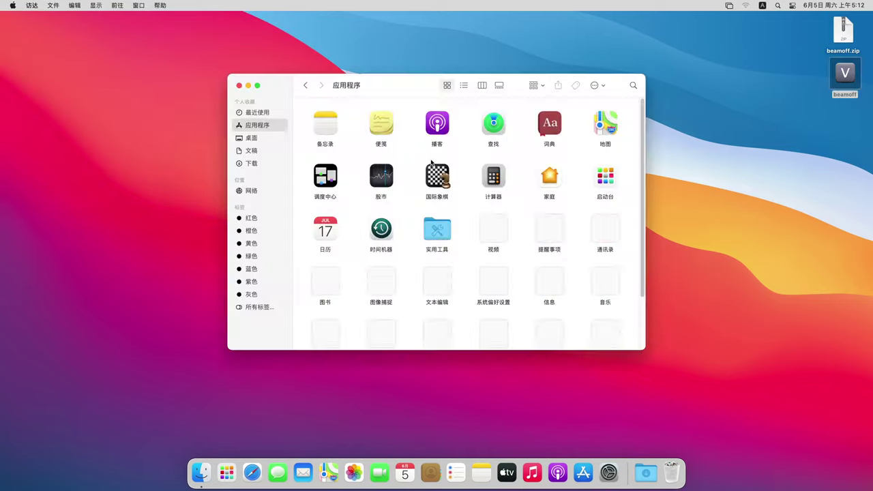
key("super+shift+a")
left_click_drag(853, 79, 472, 174)
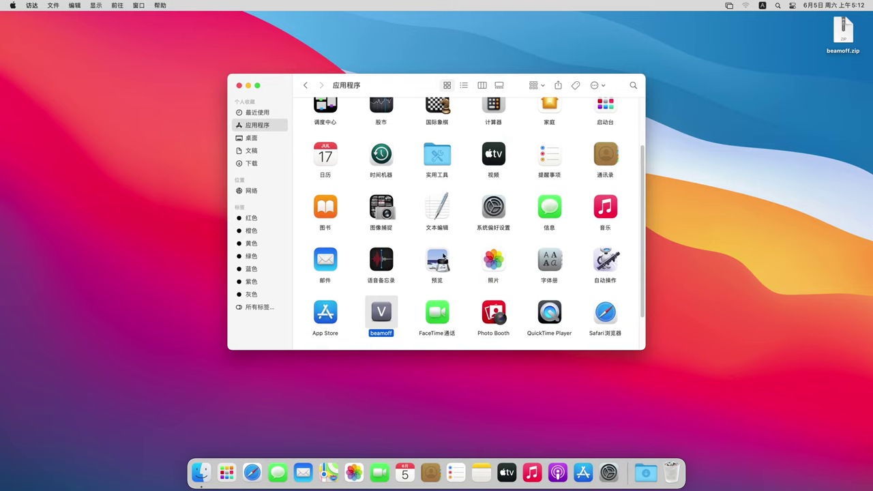
double_click(394, 334)
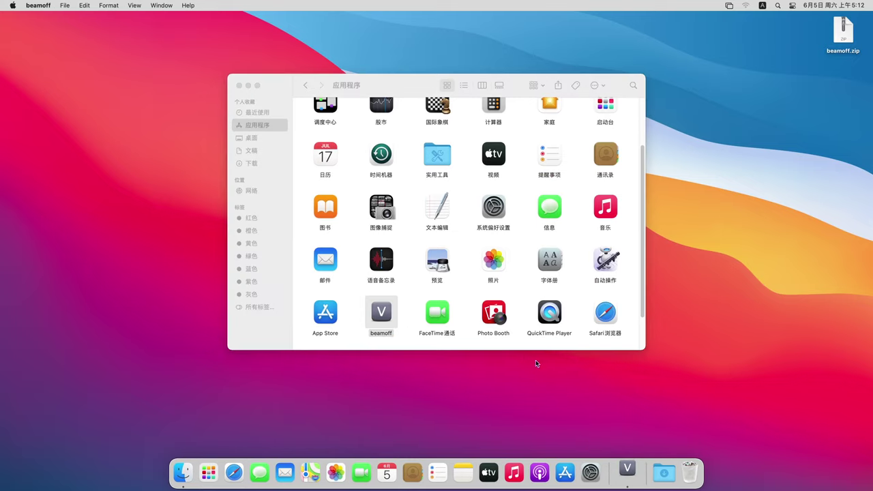
Set beamoff to Open at Login from its Dock icon's Options menu
right_click(628, 476)
mouse_move(650, 417)
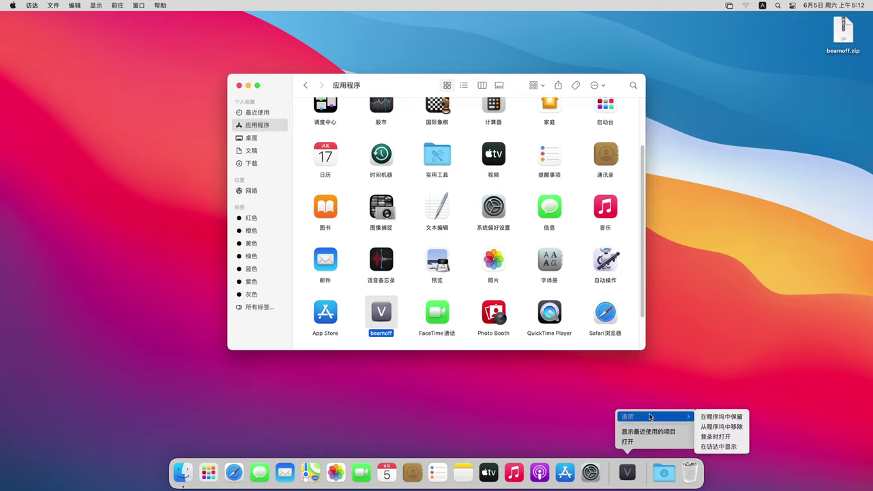
left_click(732, 437)
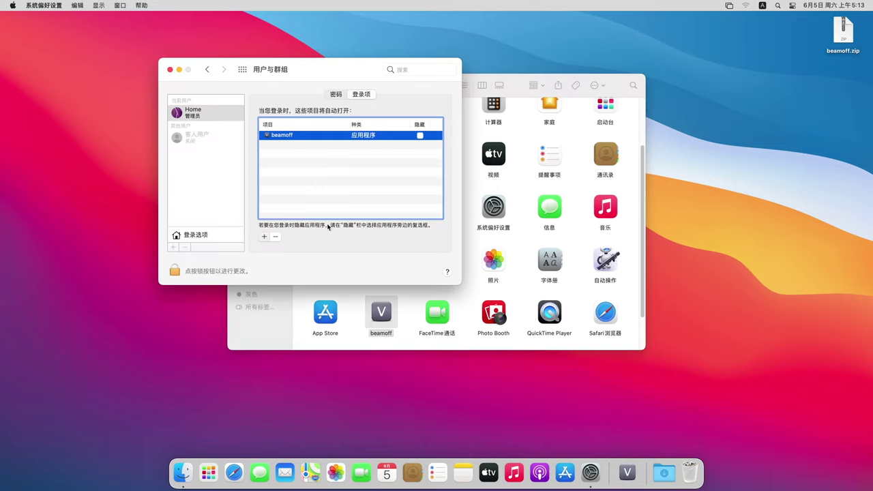
left_click(264, 237)
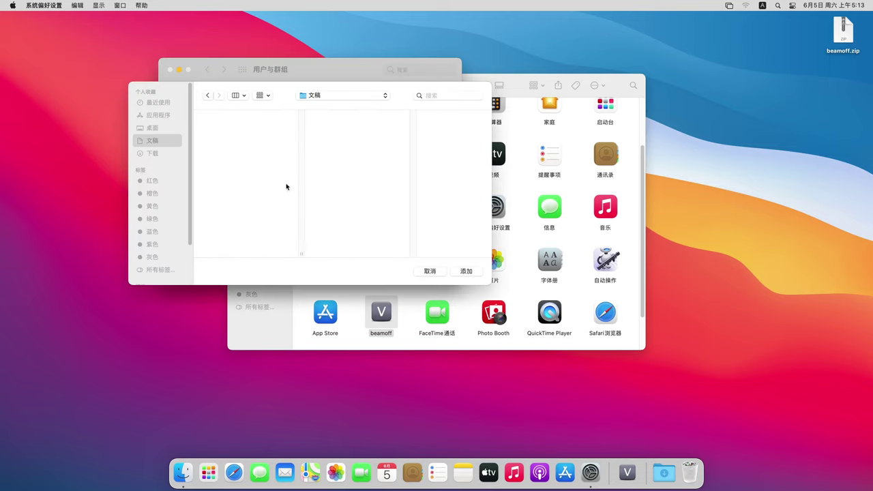
left_click(429, 272)
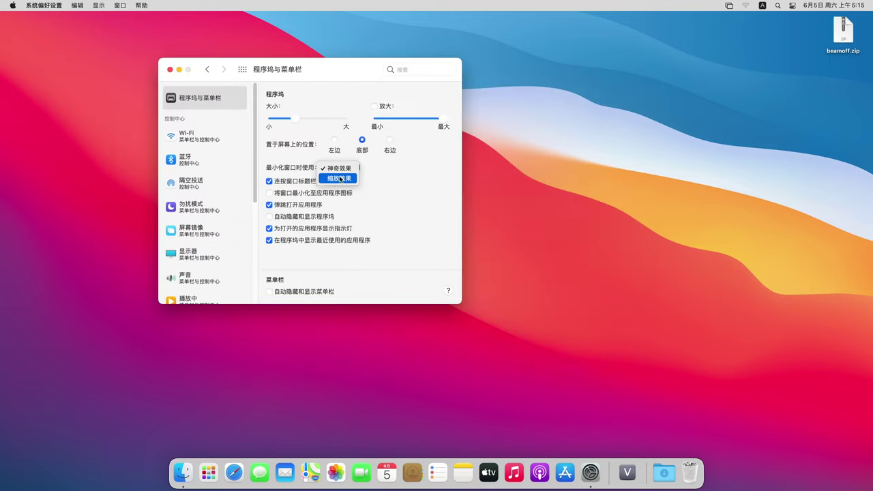
left_click(339, 179)
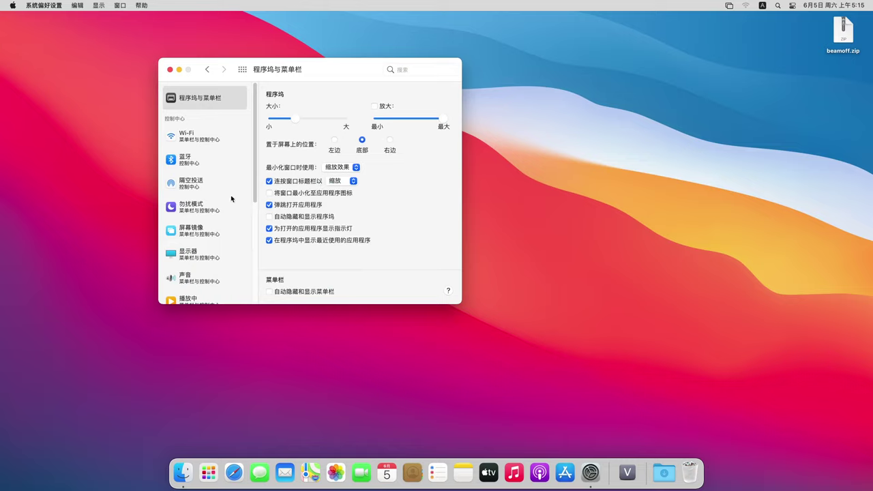
Quit System Preferences and confirm Big Sur 11.3 in About This Mac, then close it
left_click(204, 256)
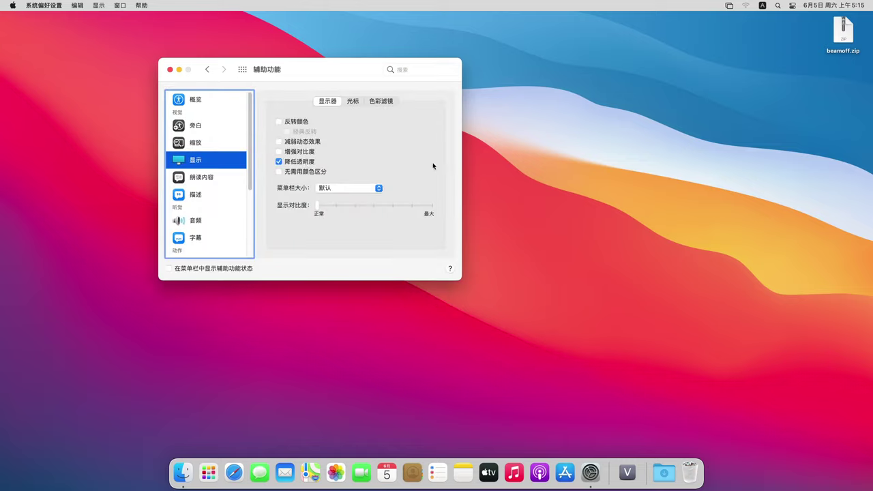
left_click(169, 69)
left_click(12, 5)
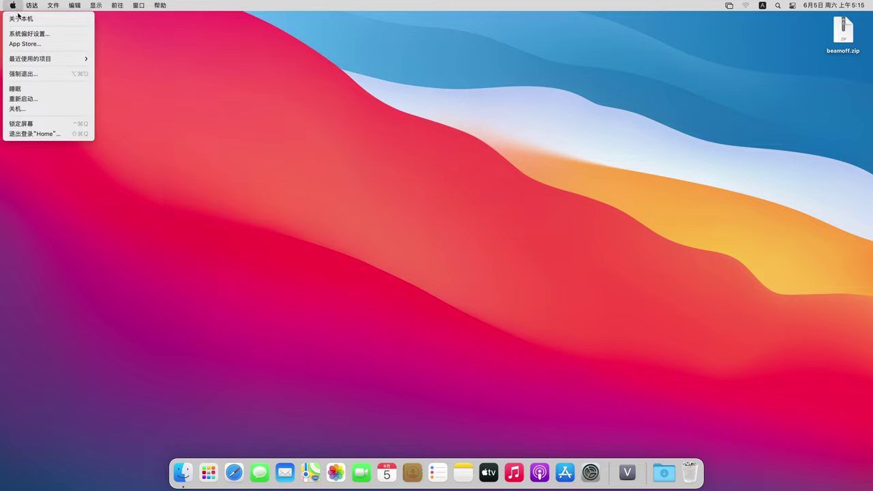
left_click(31, 17)
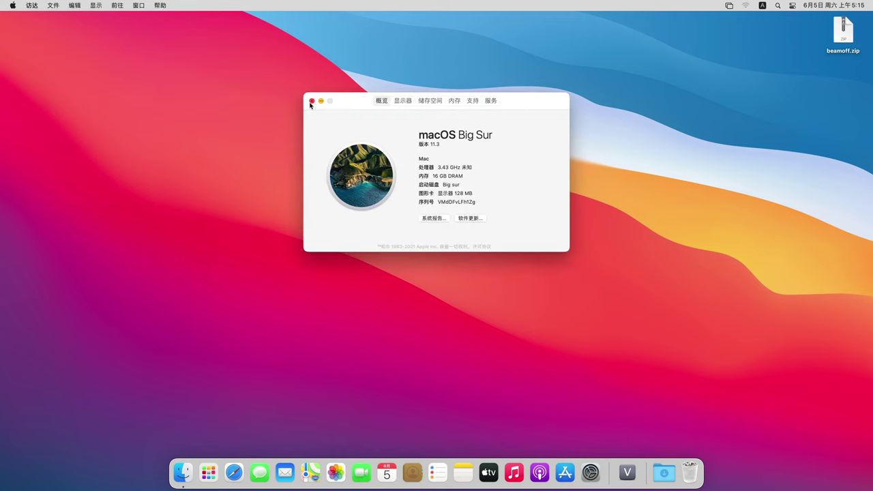
left_click(311, 101)
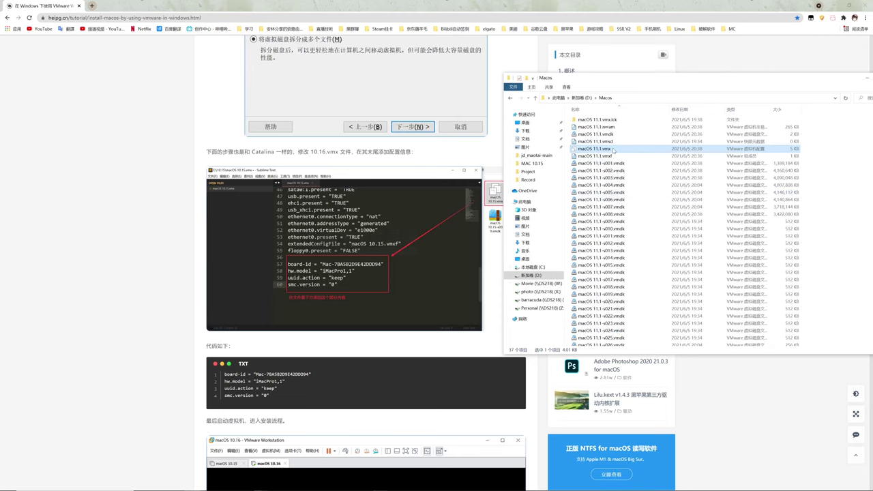
Open macOS 11.1.vmx in Notepad via Open with > Choose another app
right_click(612, 149)
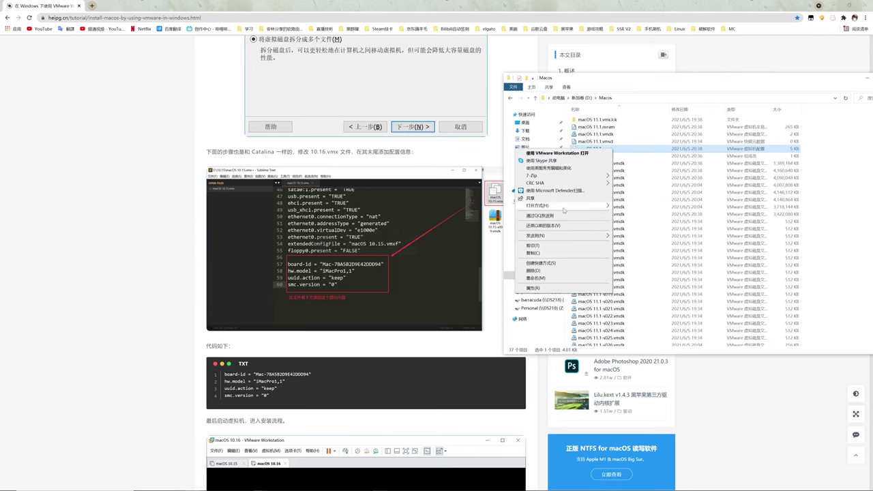
mouse_move(565, 206)
left_click(634, 230)
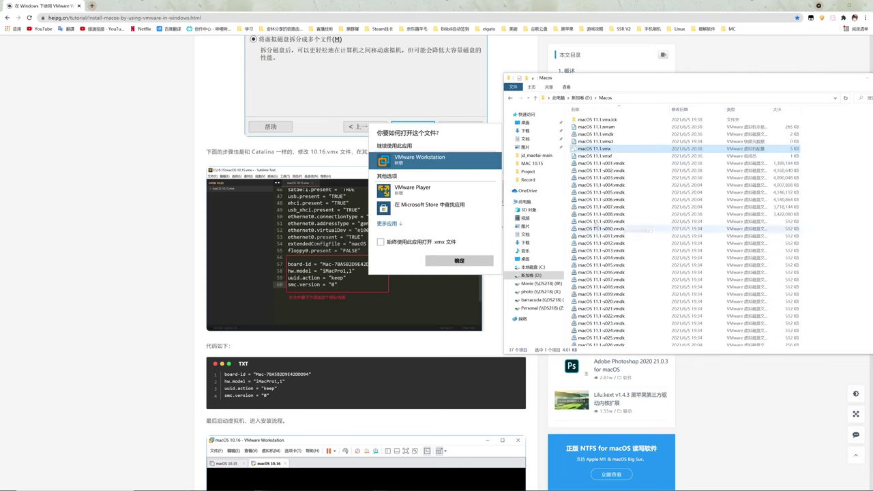
left_click(388, 224)
scroll(423, 205, "down", 5)
left_click(409, 227)
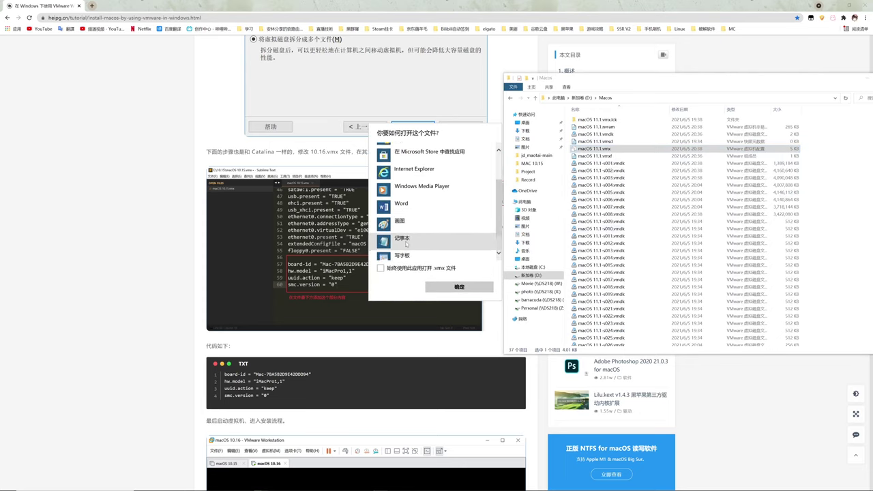
left_click(458, 287)
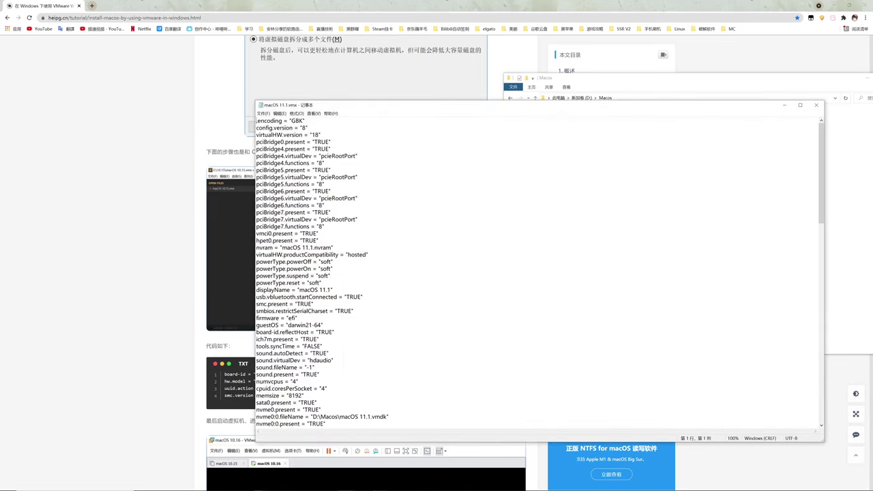
Paste the board-id, hw.model, uuid.action and smc.version lines from the web page at the file's end
left_click_drag(332, 101, 444, 77)
scroll(546, 246, "down", 11)
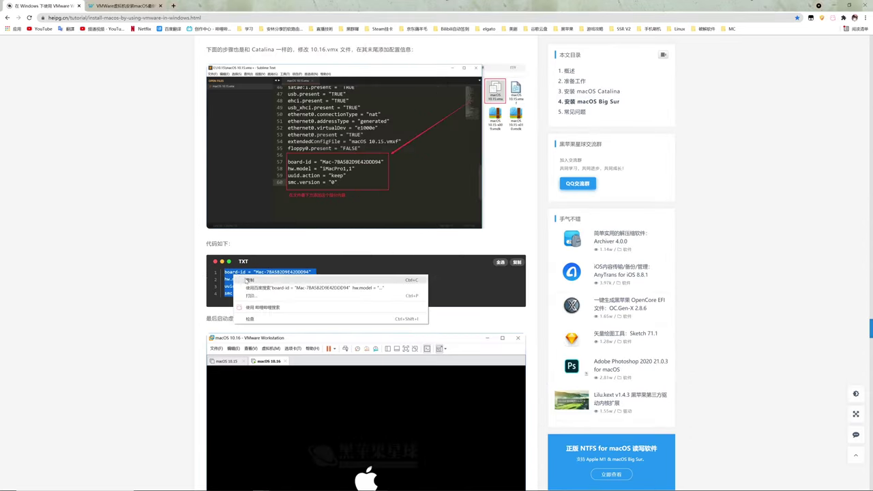
left_click_drag(245, 281, 351, 280)
key("ctrl+c")
key("alt+Tab")
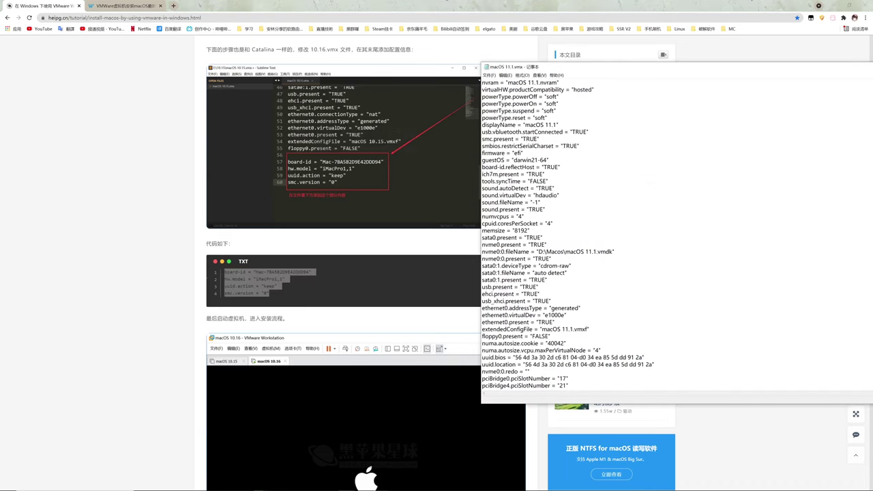
scroll(676, 235, "down", 20)
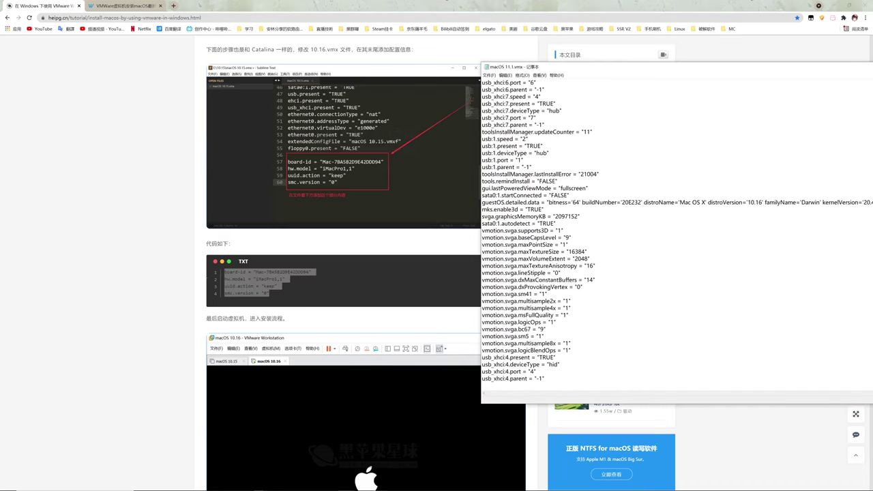
key("Return")
key("ctrl+v")
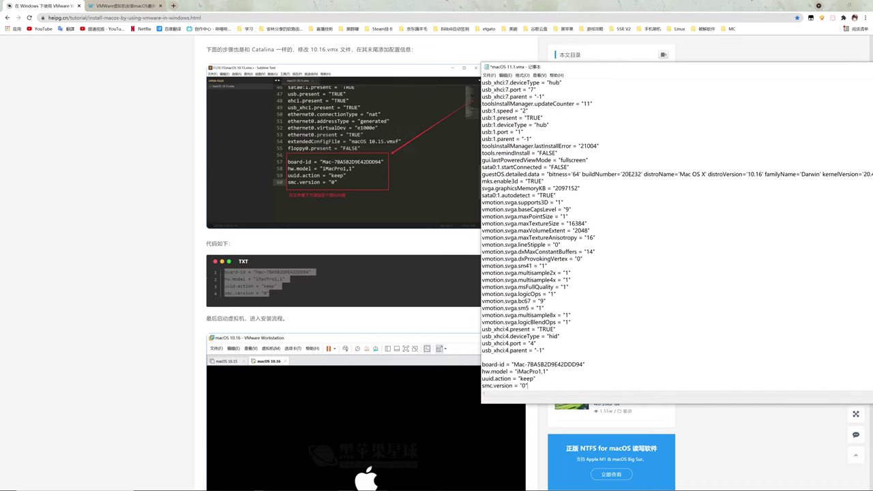